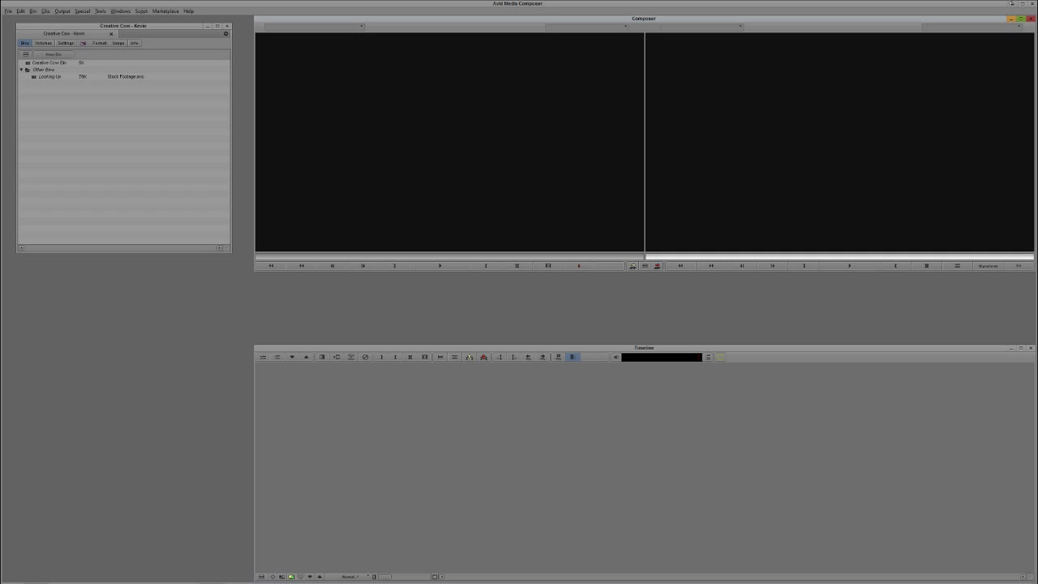
Step: Open the Looking Up bin and load its last clip in the list into the source monitor
double_click(37, 77)
drag(168, 36, 91, 279)
double_click(48, 475)
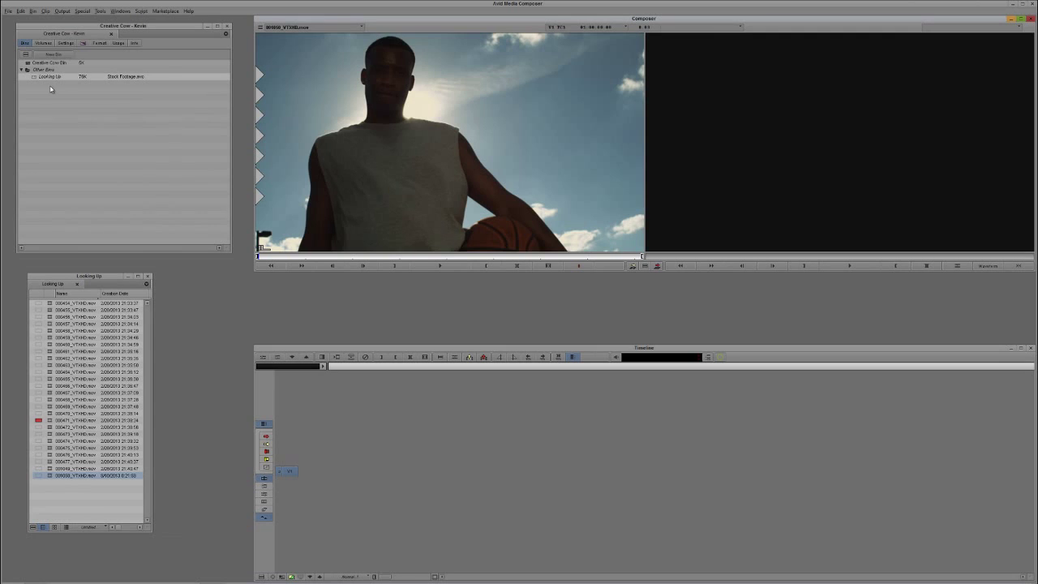
Step: Open the Creative Cow Bin and edit the loaded clip into a new sequence stored in that bin
double_click(25, 65)
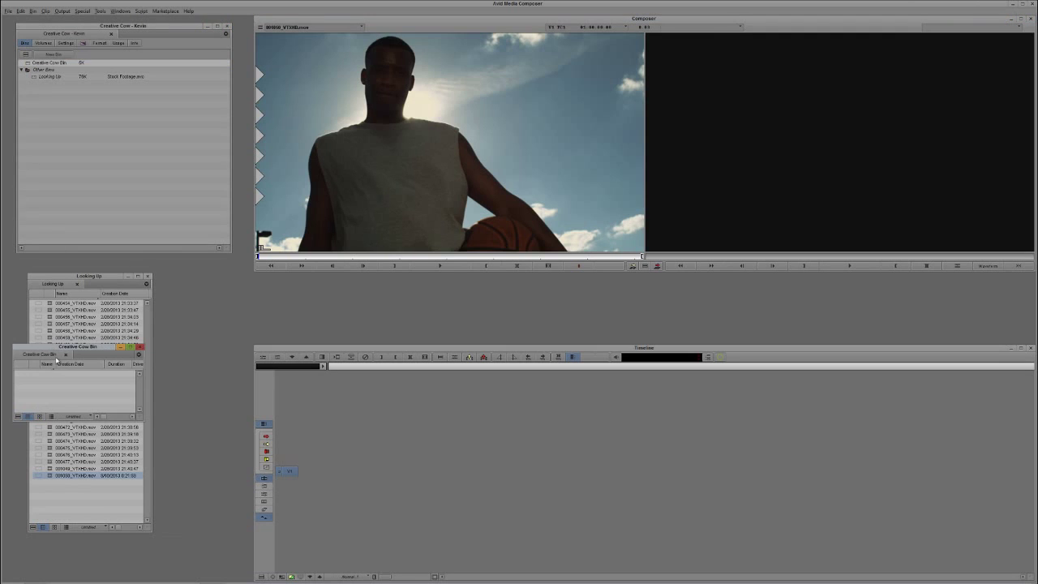
drag(63, 349, 81, 150)
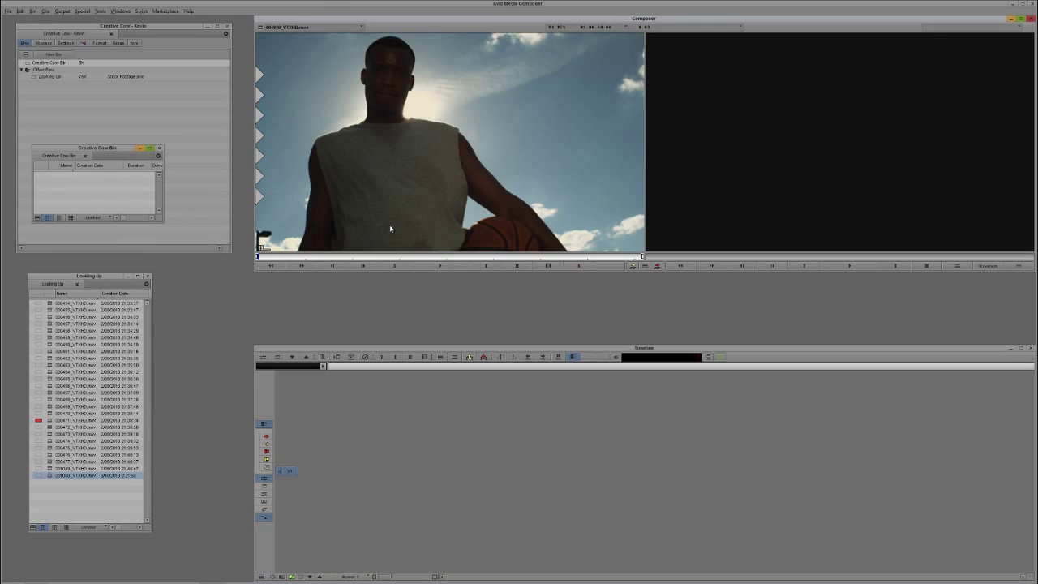
key(v)
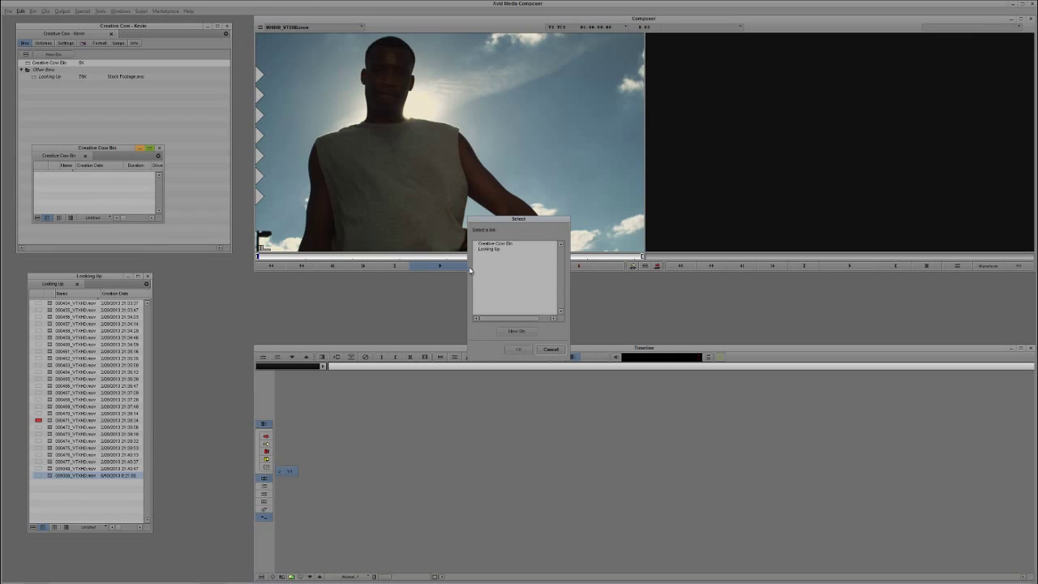
click(496, 244)
click(518, 349)
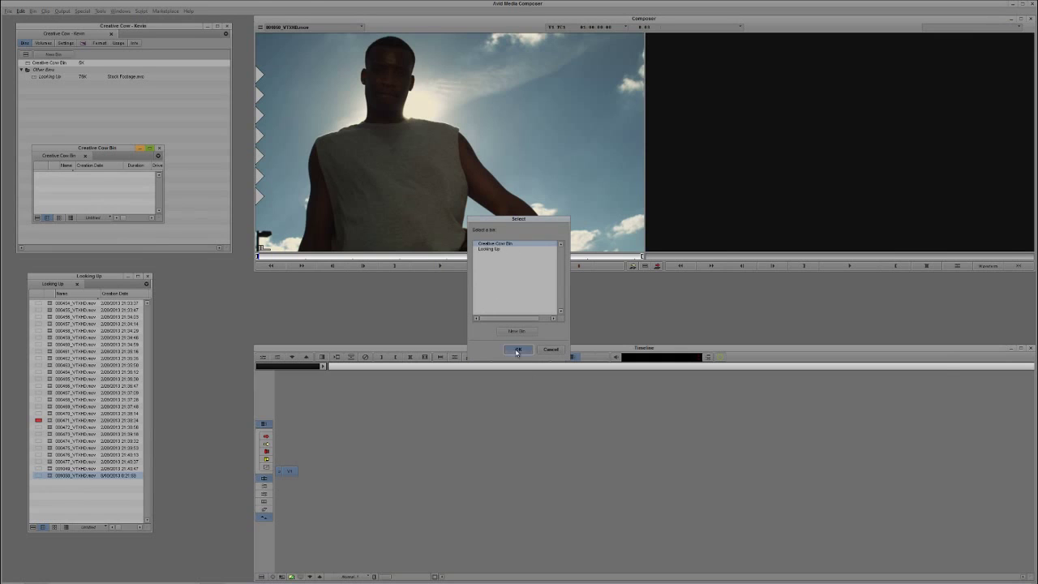
click(532, 445)
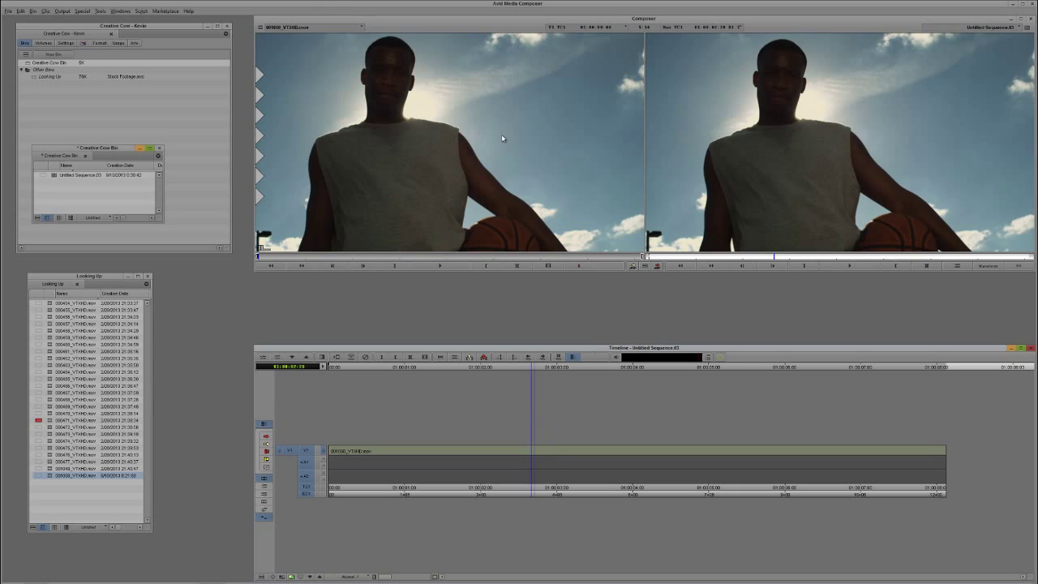
Step: Apply the Color Effect from the Image category to the timeline clip and open its effect settings
key(ctrl+8)
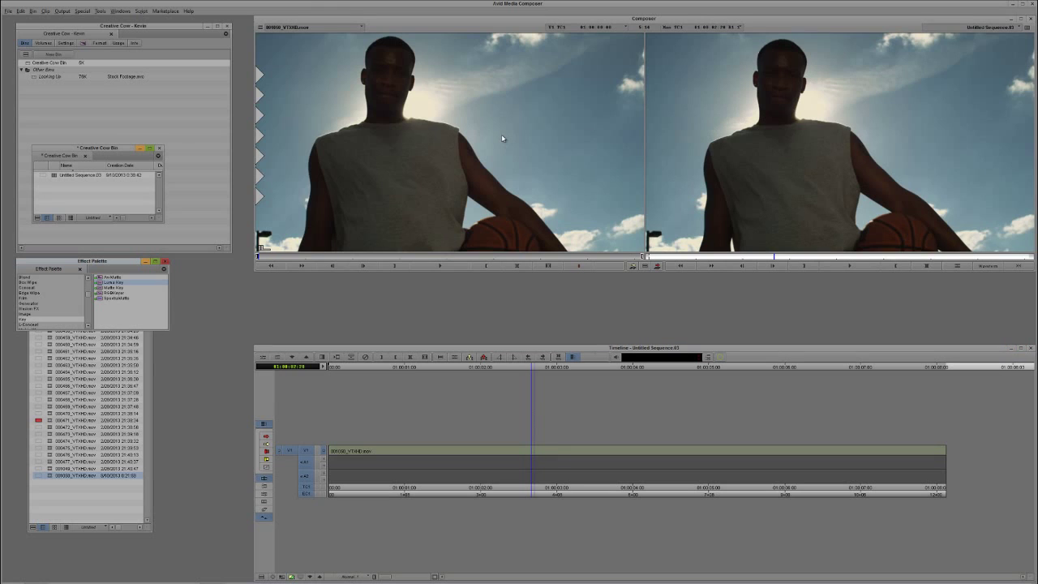
drag(116, 263, 214, 196)
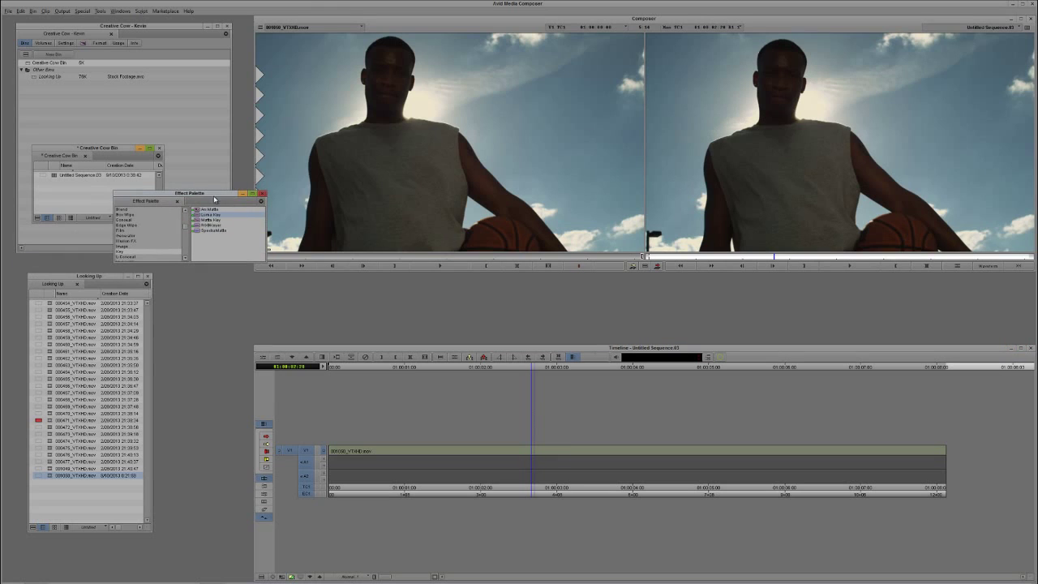
click(133, 247)
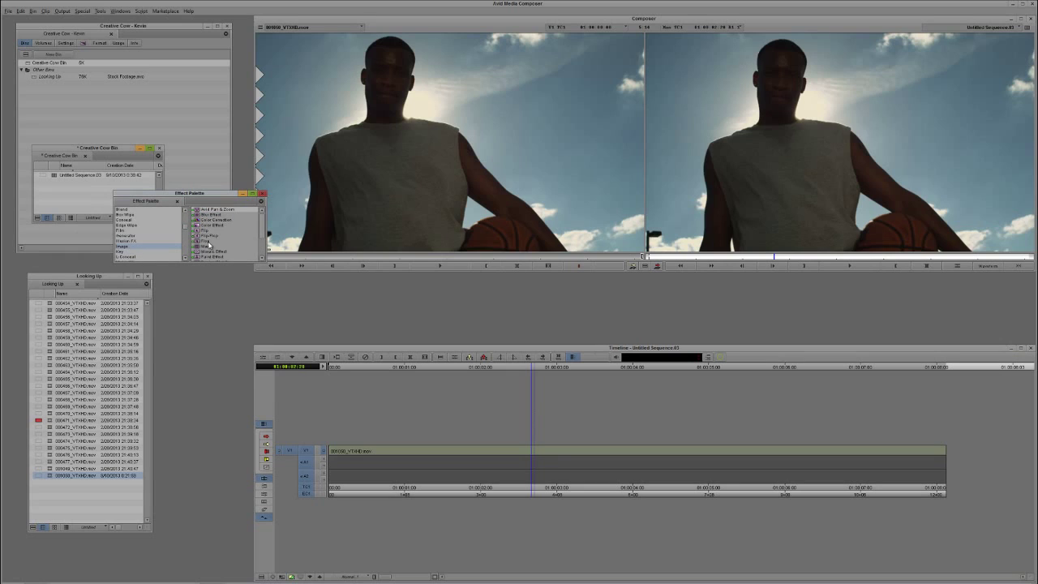
drag(209, 225, 525, 453)
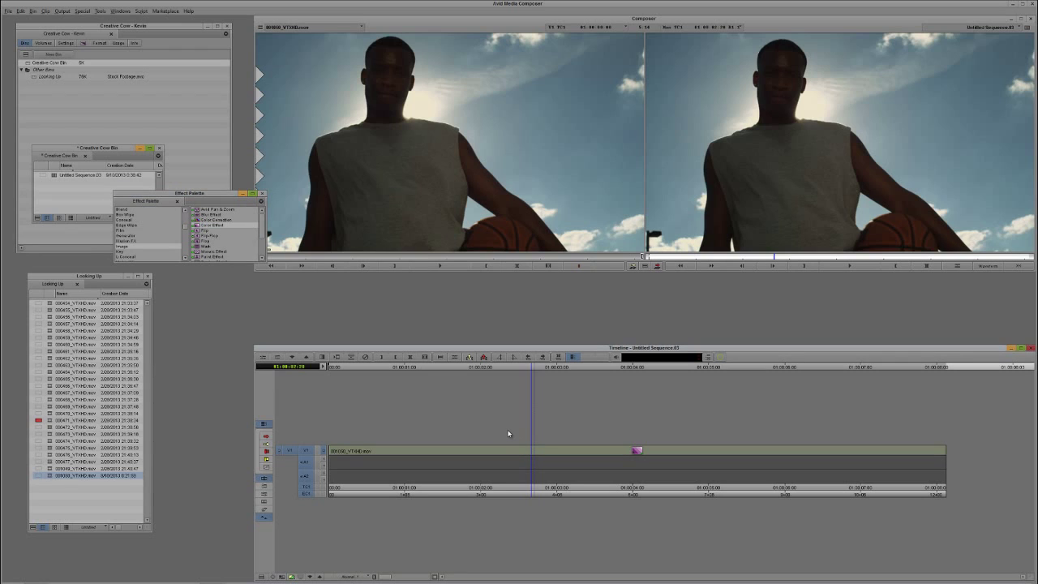
key(ctrl+8)
click(544, 446)
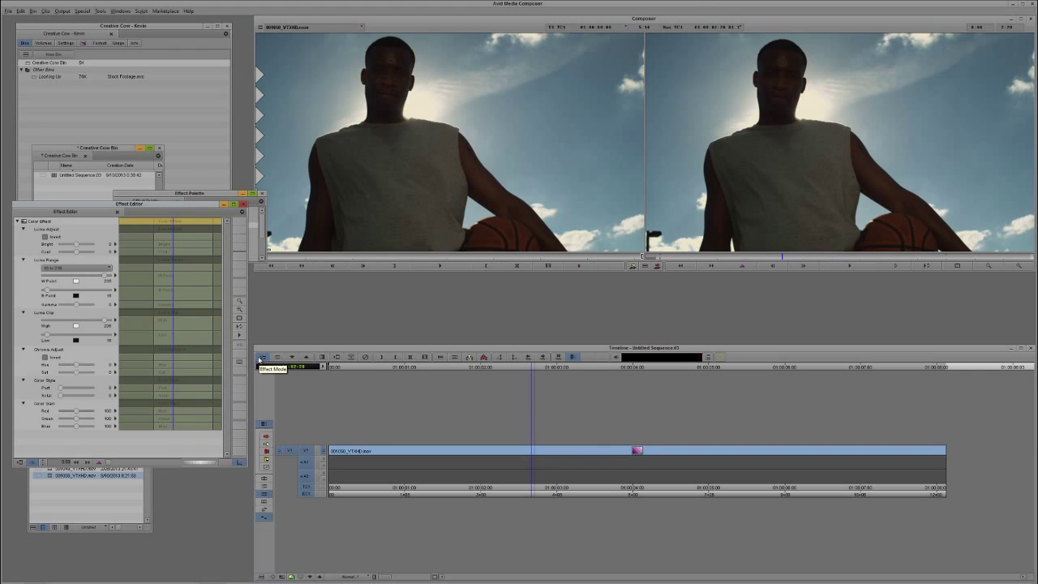
Step: Try raising the Color Effect's saturation, undo the effect on the clip and close the Effect Editor
drag(156, 208, 335, 57)
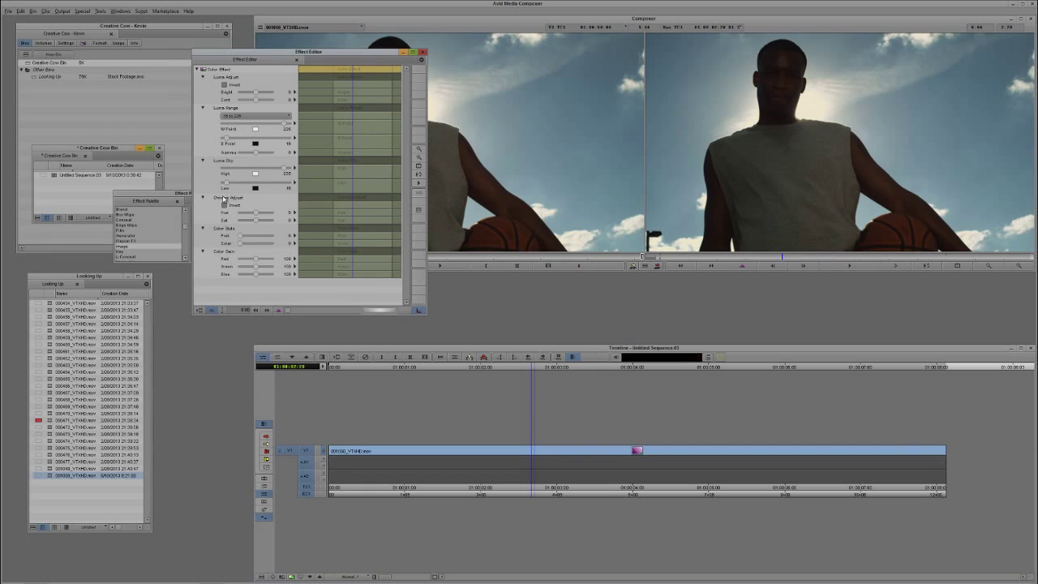
drag(256, 220, 285, 220)
key(ctrl+z)
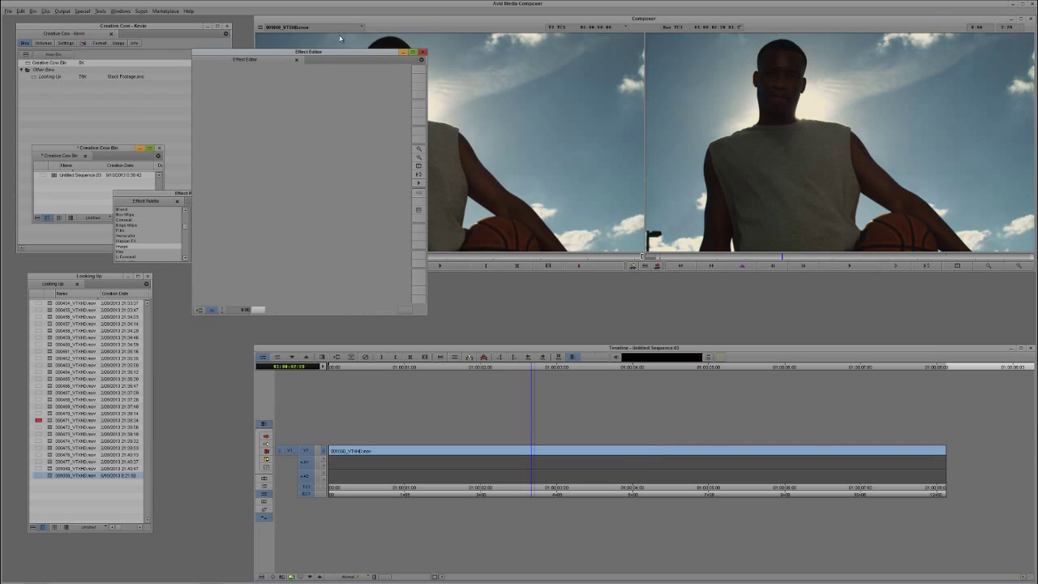
click(423, 52)
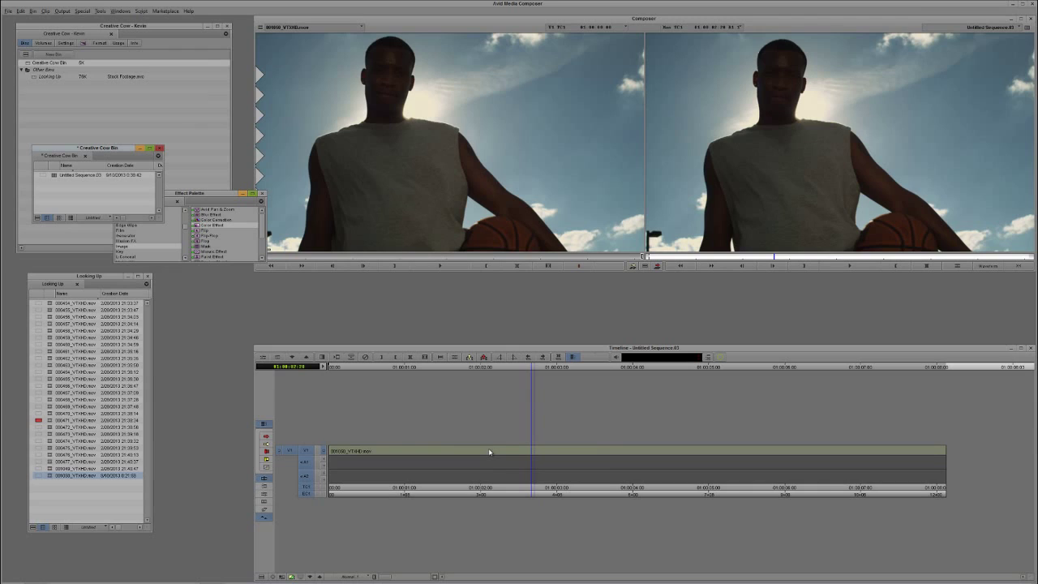
Step: Create a new title using the Title Tool
click(45, 12)
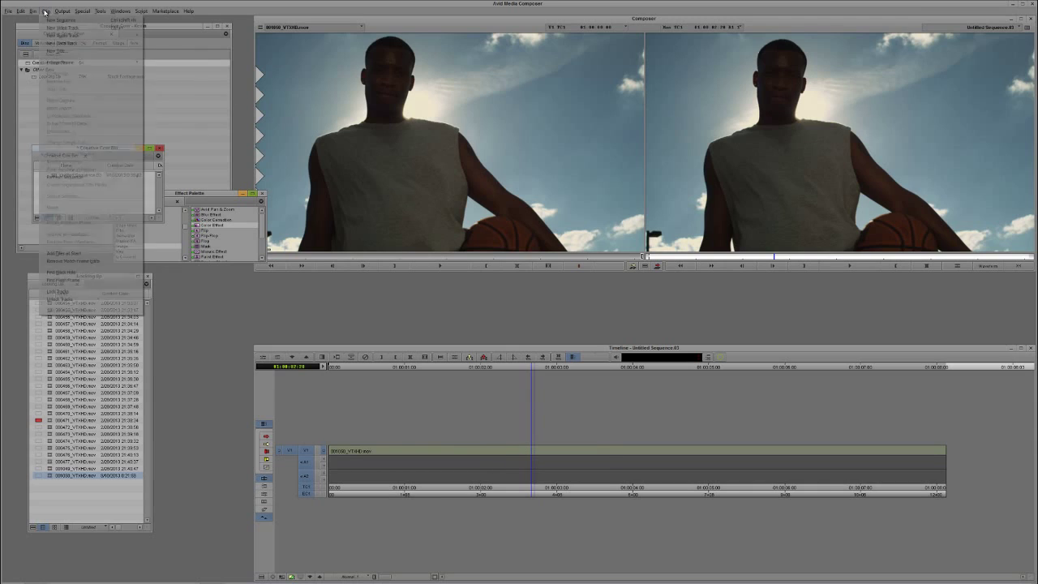
mouse_move(54, 45)
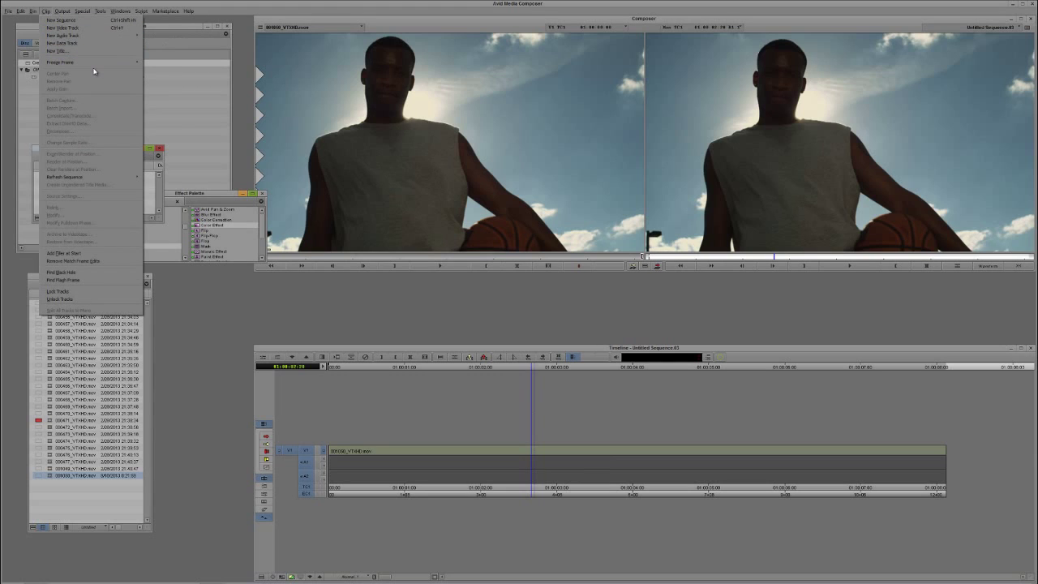
click(61, 62)
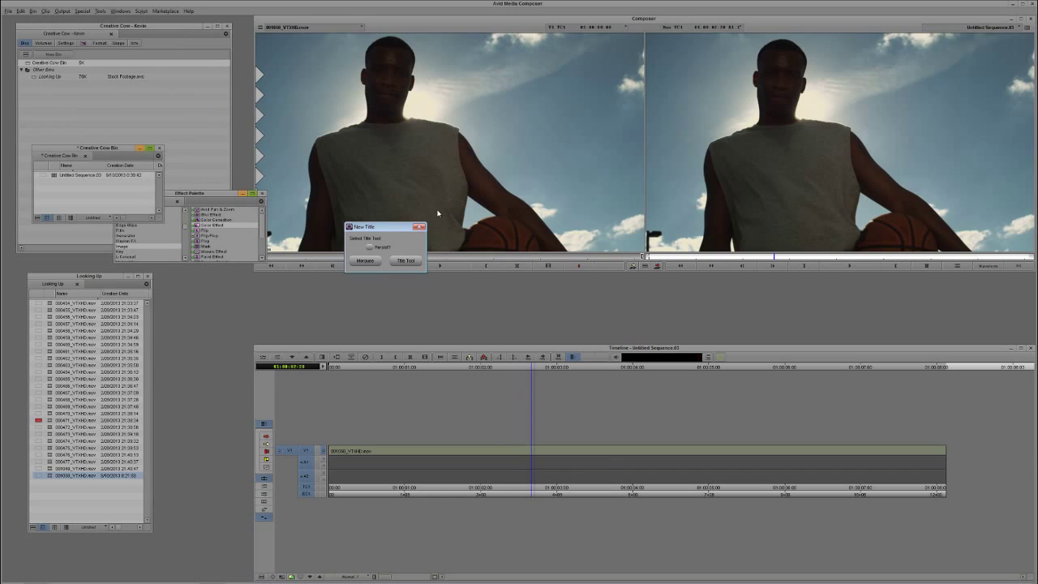
click(406, 260)
drag(158, 10, 316, 79)
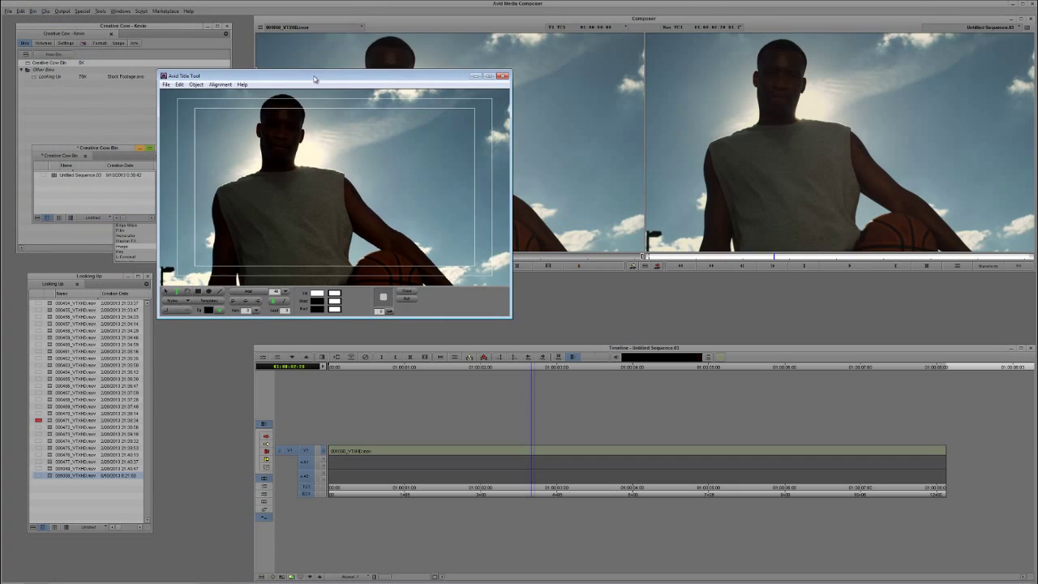
Step: Turn off the title's video background and set its background color to solid blue
click(222, 312)
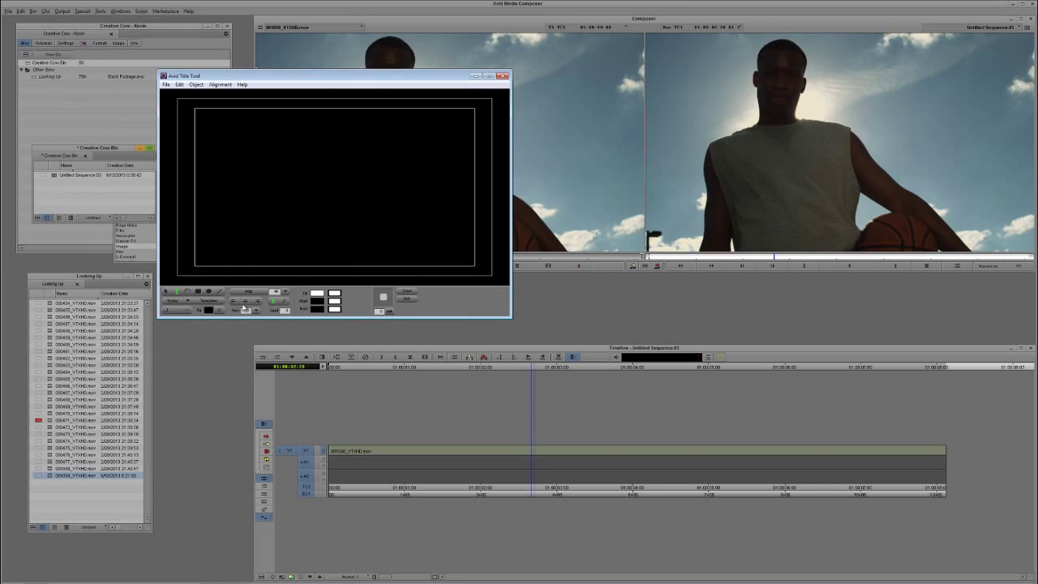
click(208, 310)
drag(297, 209, 302, 203)
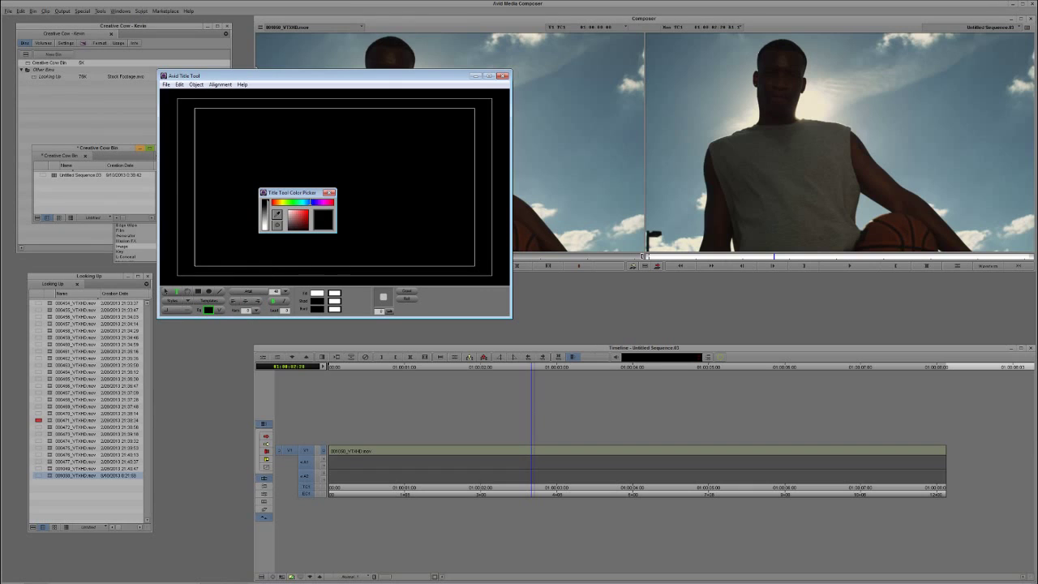
click(311, 202)
click(330, 192)
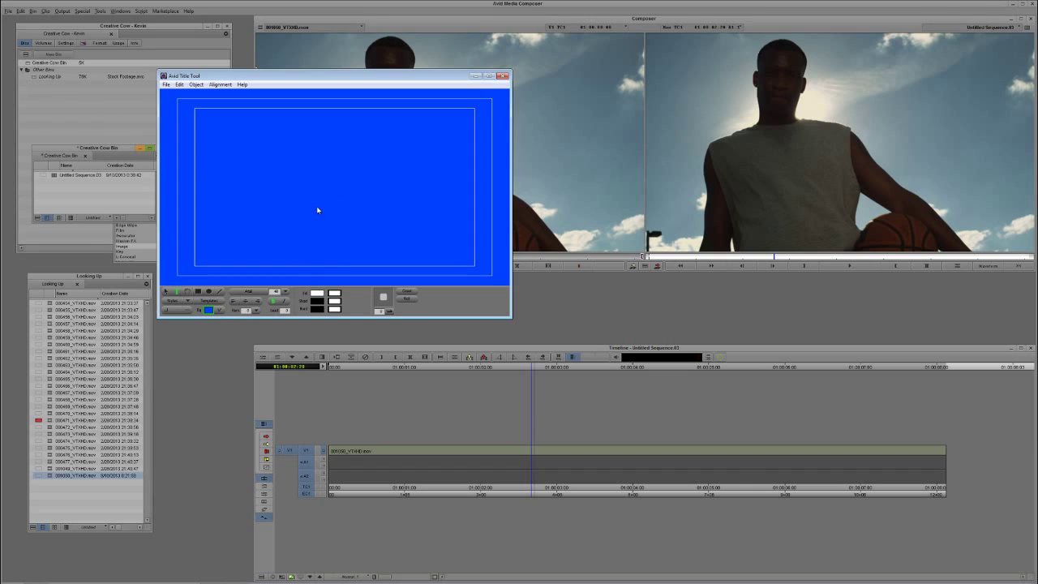
Step: Close the title and save it under the name Blue in the Creative Cow Bin
click(503, 75)
click(305, 208)
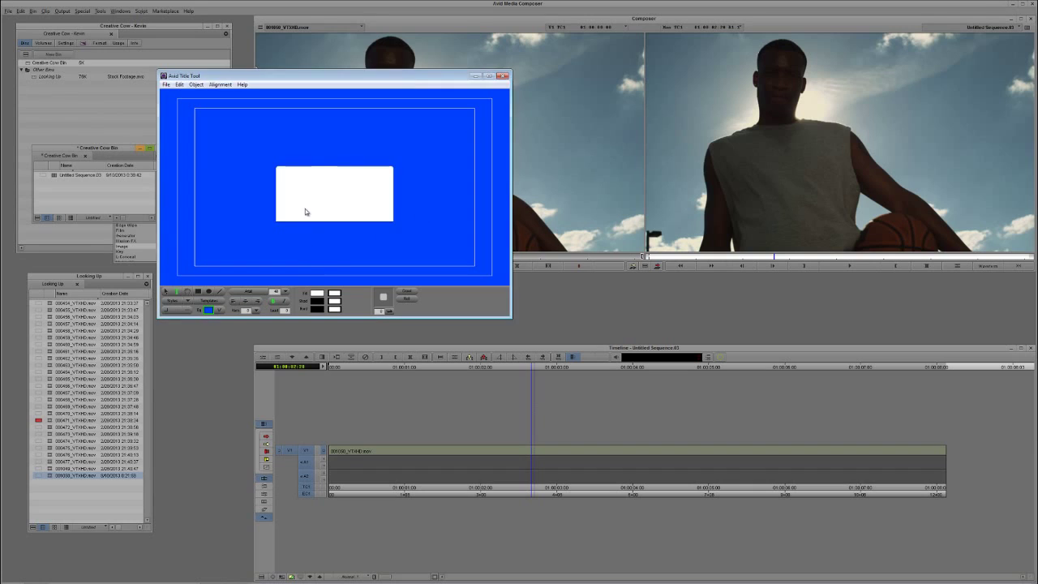
text(B)
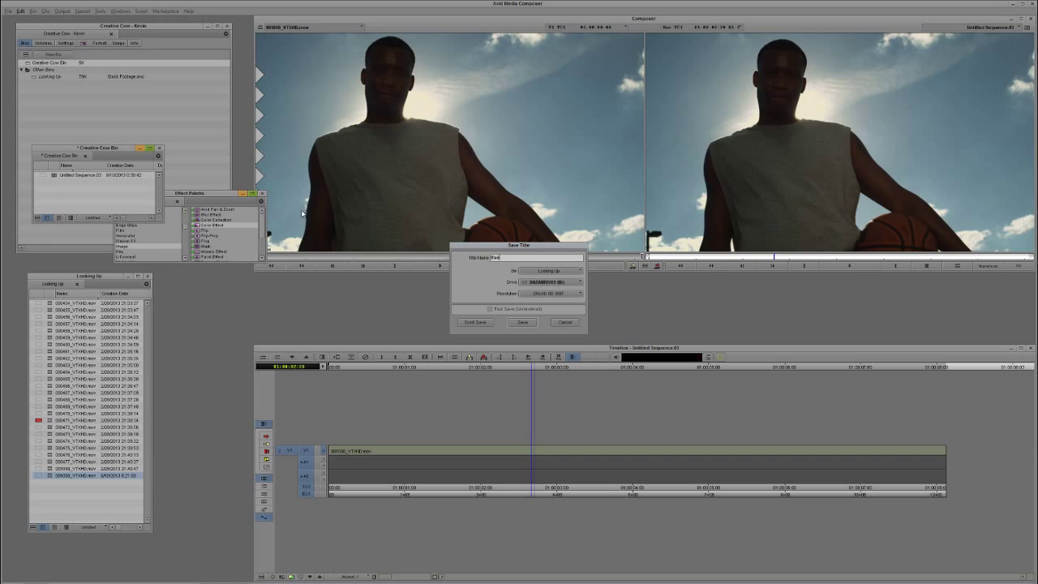
text(lue)
click(548, 272)
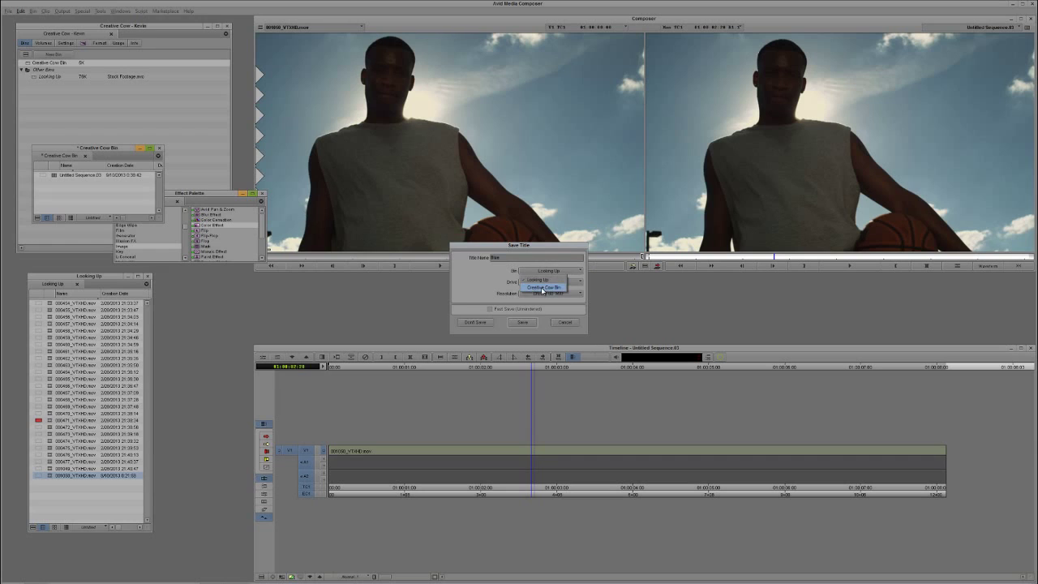
click(543, 294)
click(534, 324)
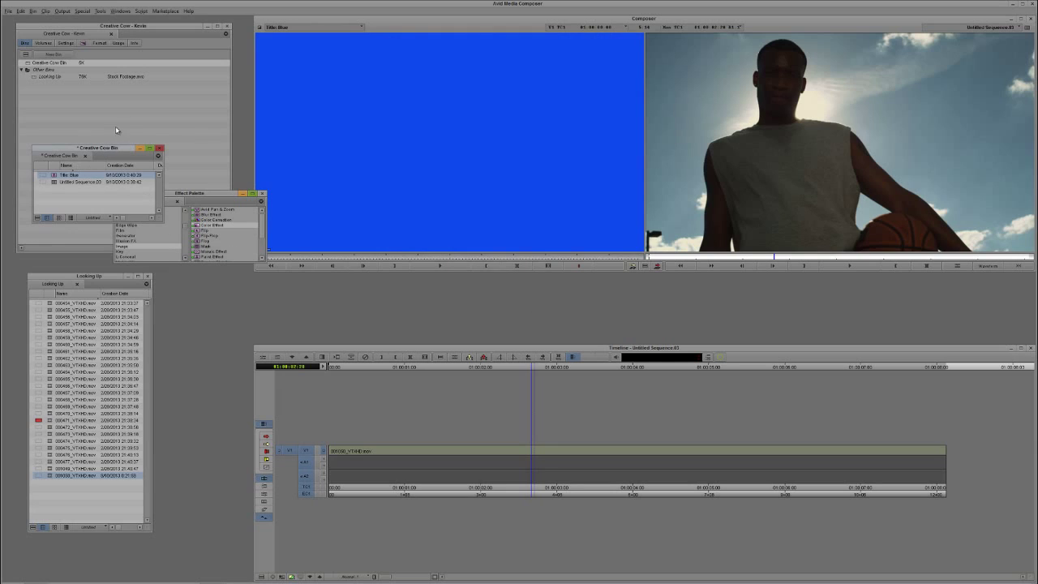
Step: Rename the Creative Cow Bin to Sequences and bring its window forward
click(49, 63)
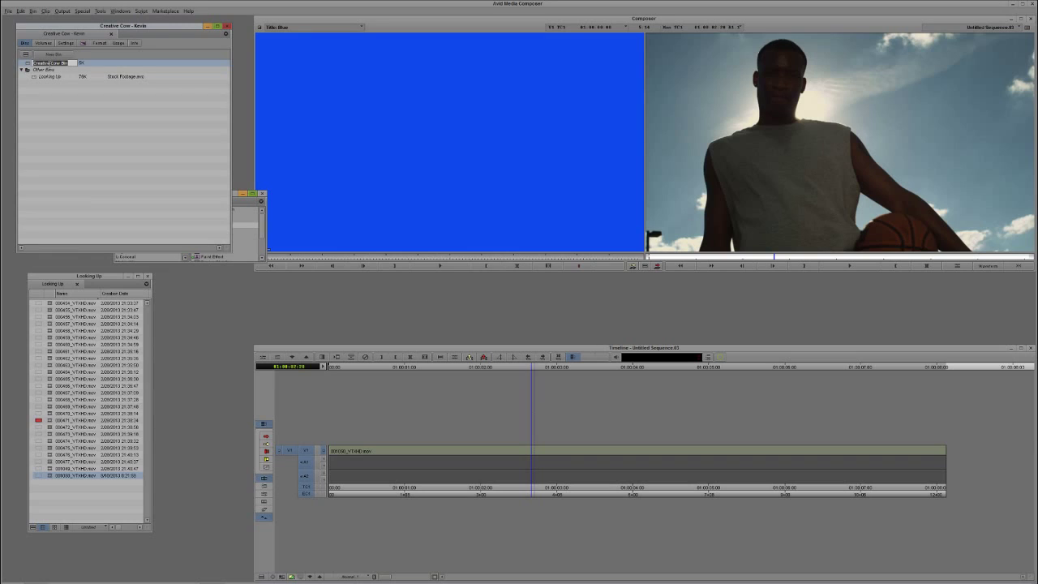
text(Sa)
key(Return)
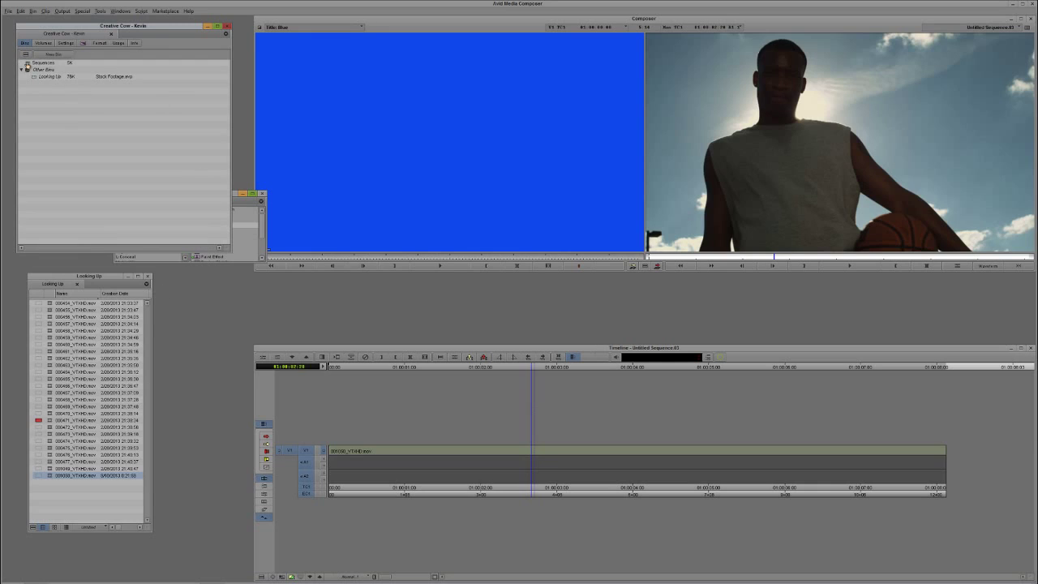
double_click(26, 62)
Step: Rename the untitled sequence to Michael Bay Film Look
click(72, 182)
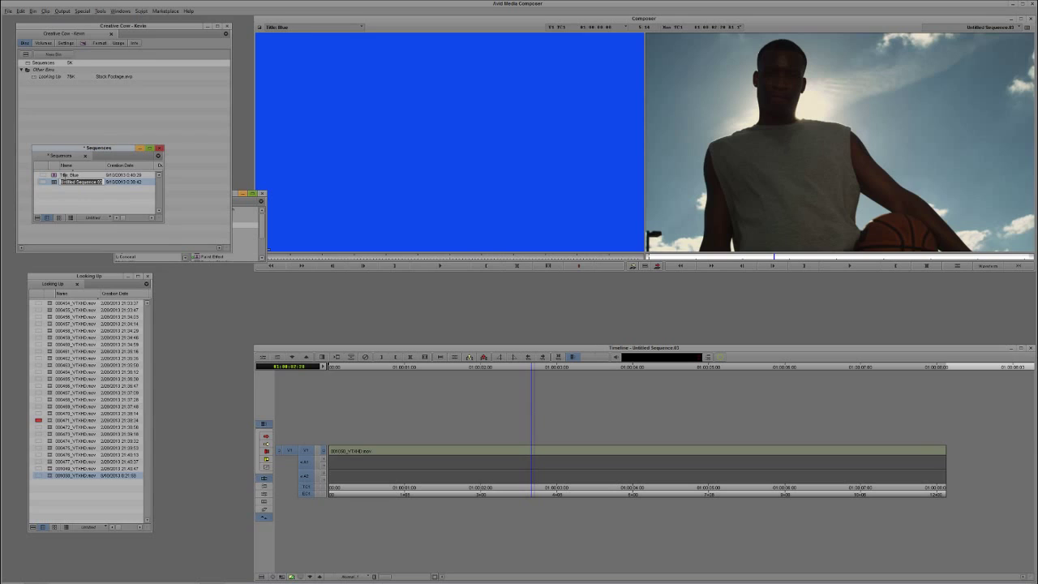
text(Lo)
text(chael Bay)
text(ilm Look)
click(66, 175)
click(82, 195)
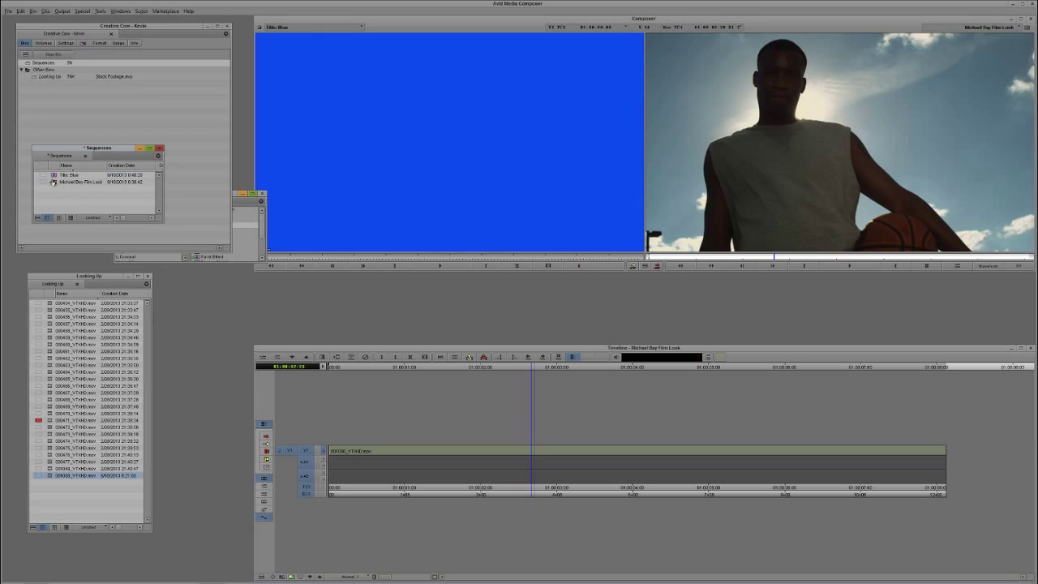
Step: Mark an in point partway through the Blue title in the source monitor
click(54, 181)
click(491, 131)
drag(374, 258, 367, 257)
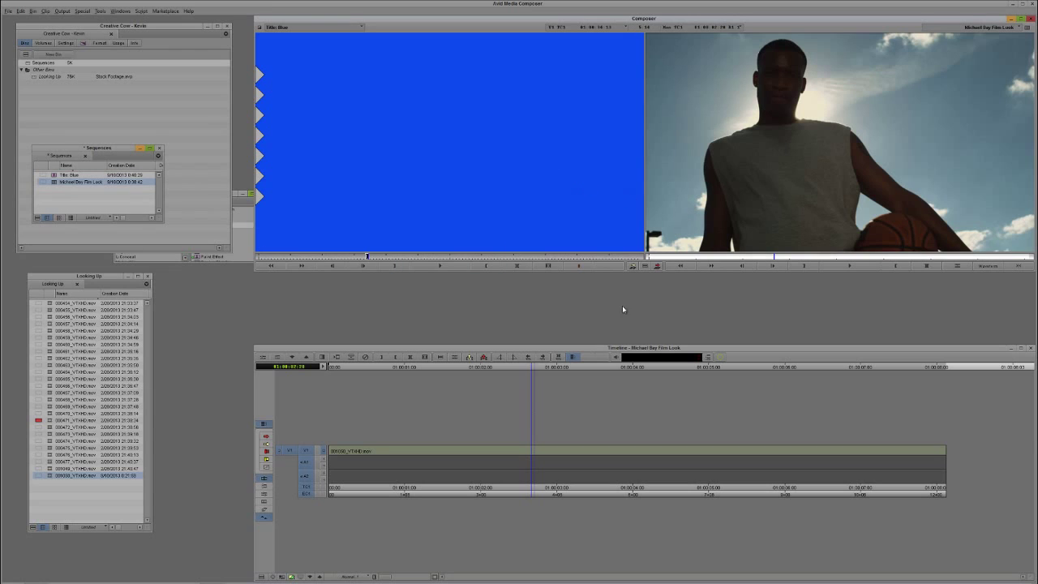
Step: Add video track V2 and overwrite the Blue title onto it across the full length of the clip on V1
click(503, 452)
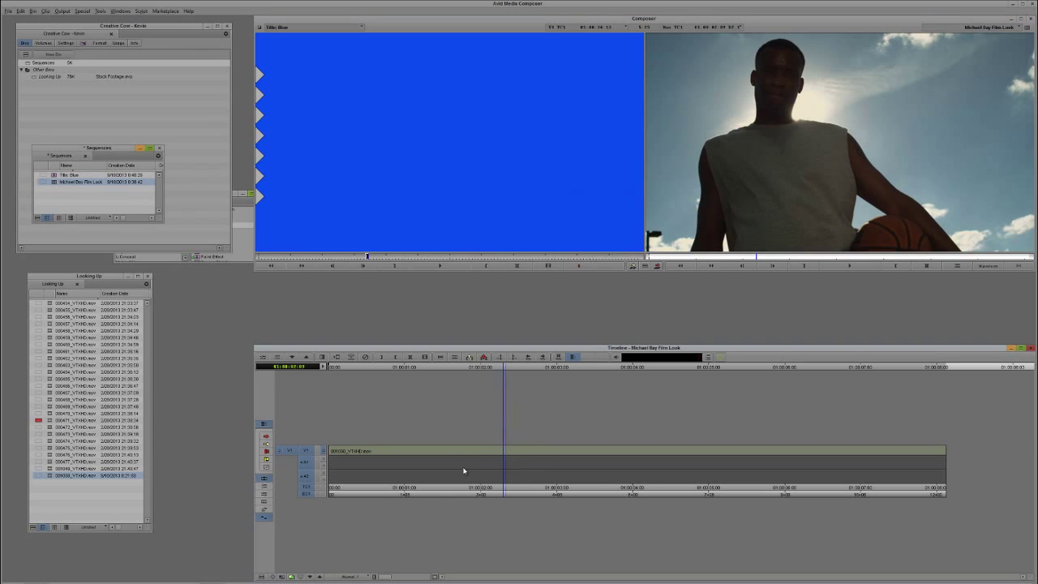
key(ctrl+y)
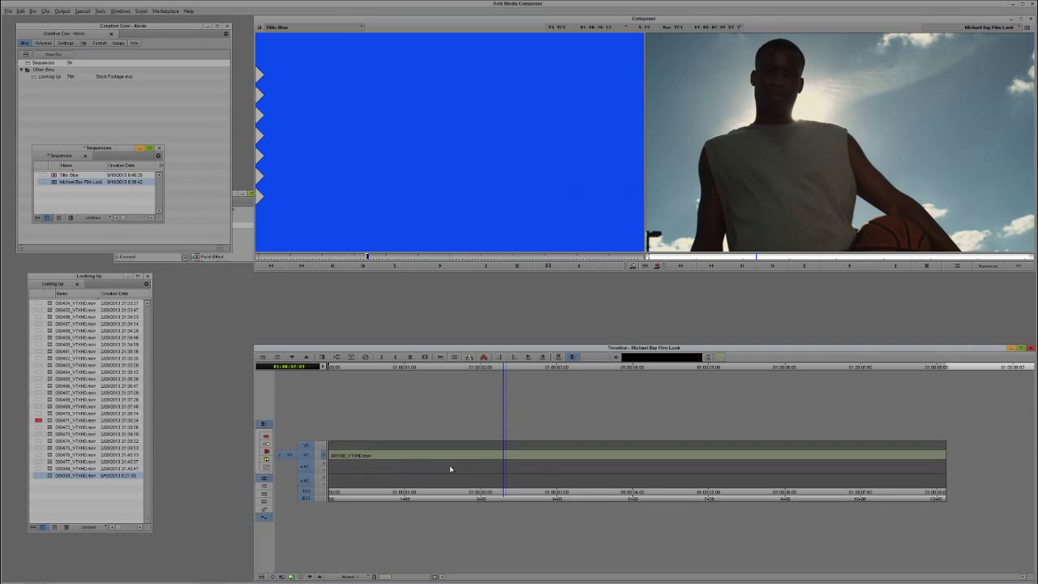
click(406, 454)
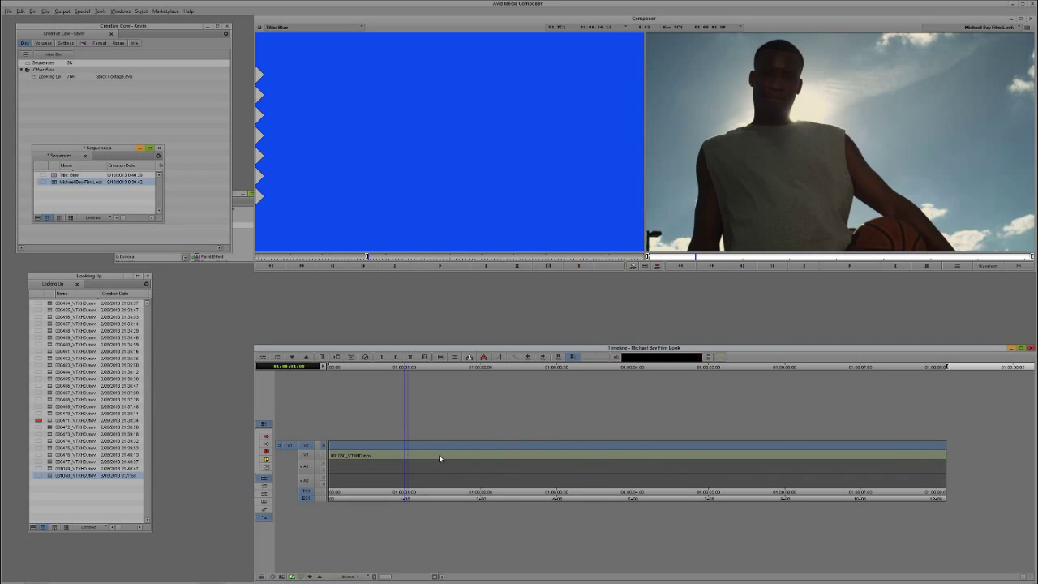
key(b)
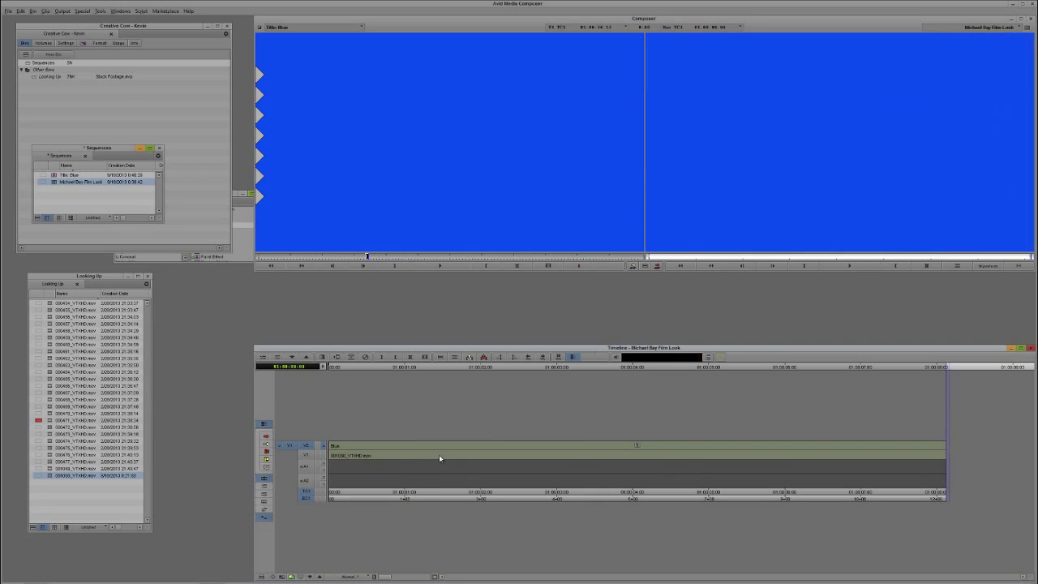
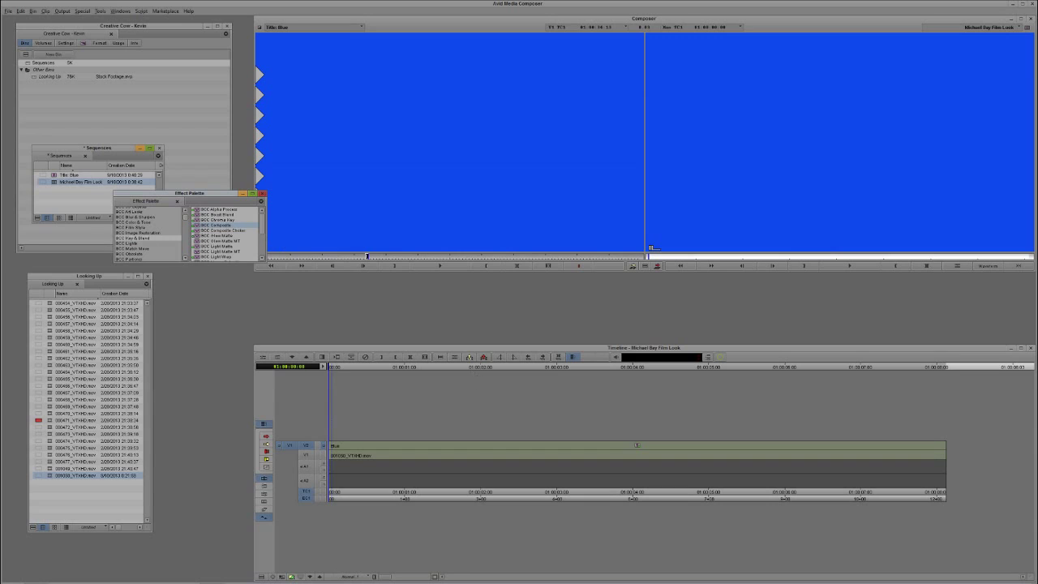
Step: Apply the BCC Composite effect to the Blue title on V2 and open its effect settings
click(532, 455)
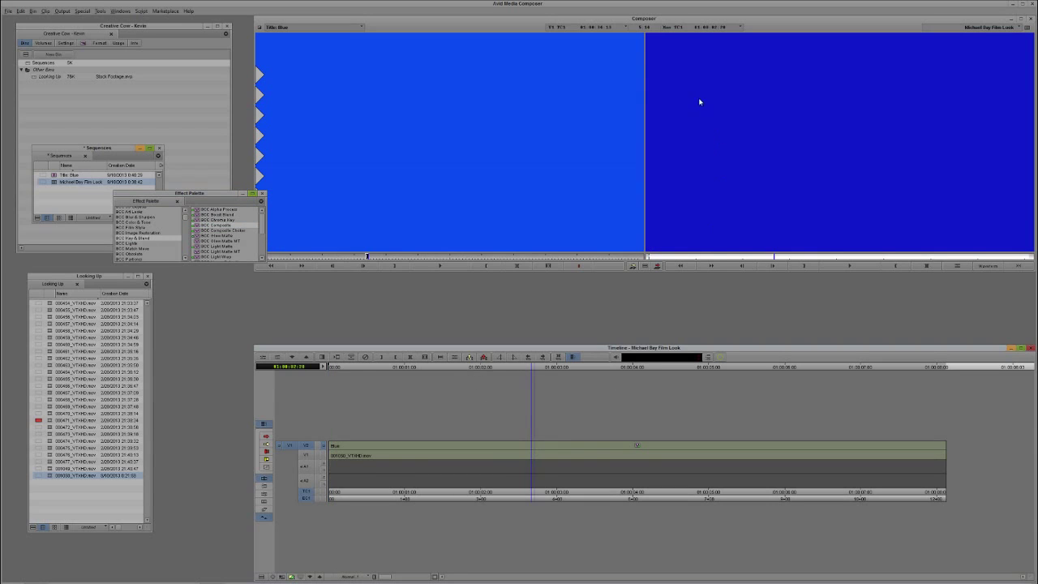
click(732, 159)
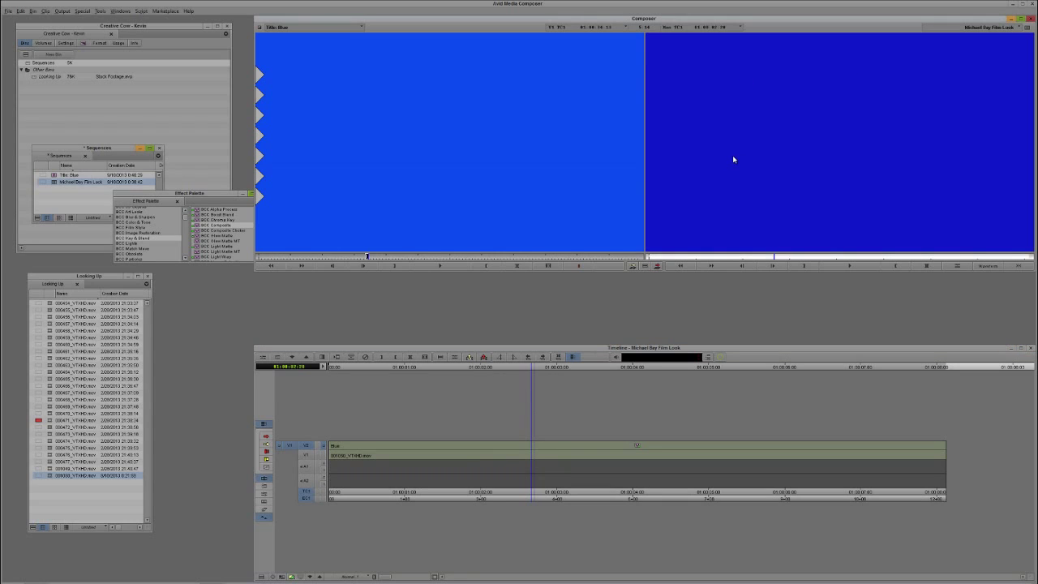
click(549, 447)
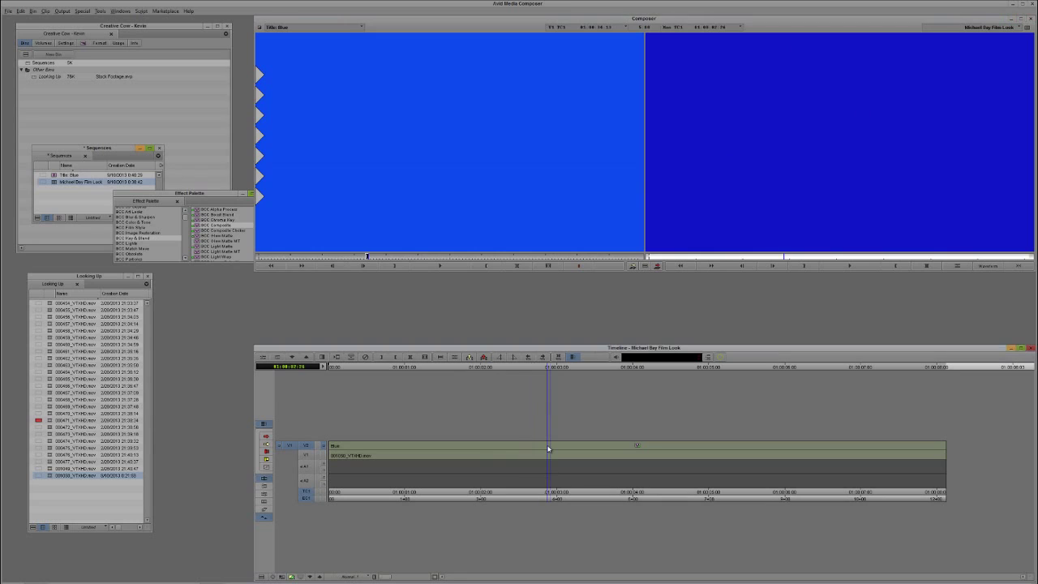
key(ctrl+8)
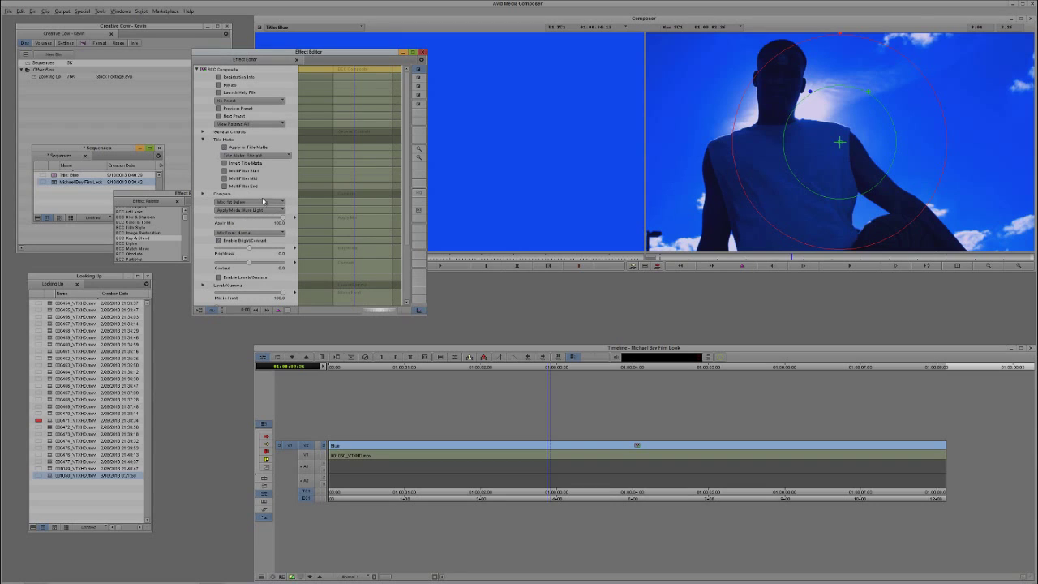
Step: Set the Blue title's composite apply mode to Overlay and apply mix to about 25, and switch the timeline's video quality
click(274, 211)
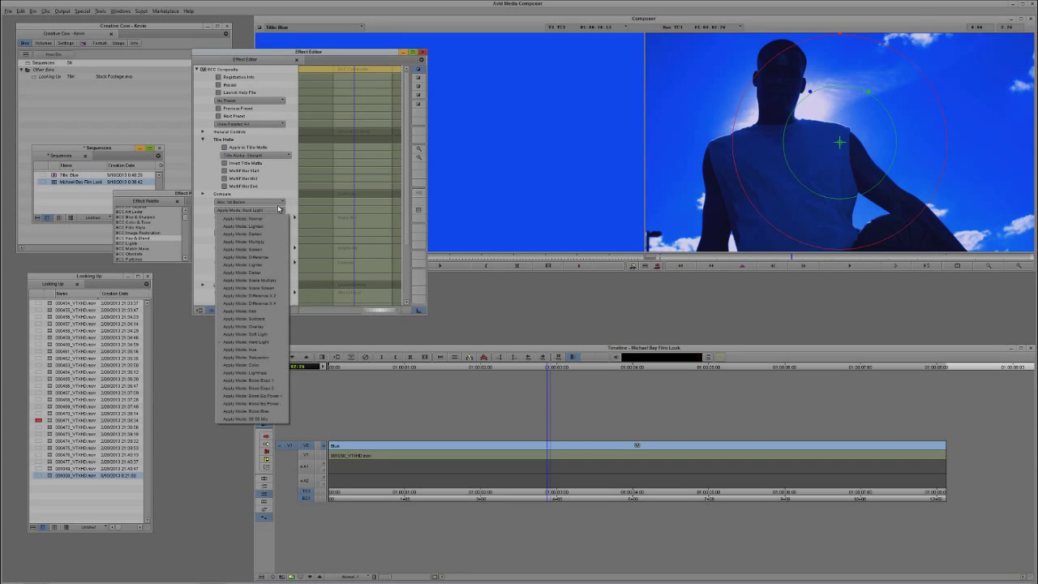
click(273, 327)
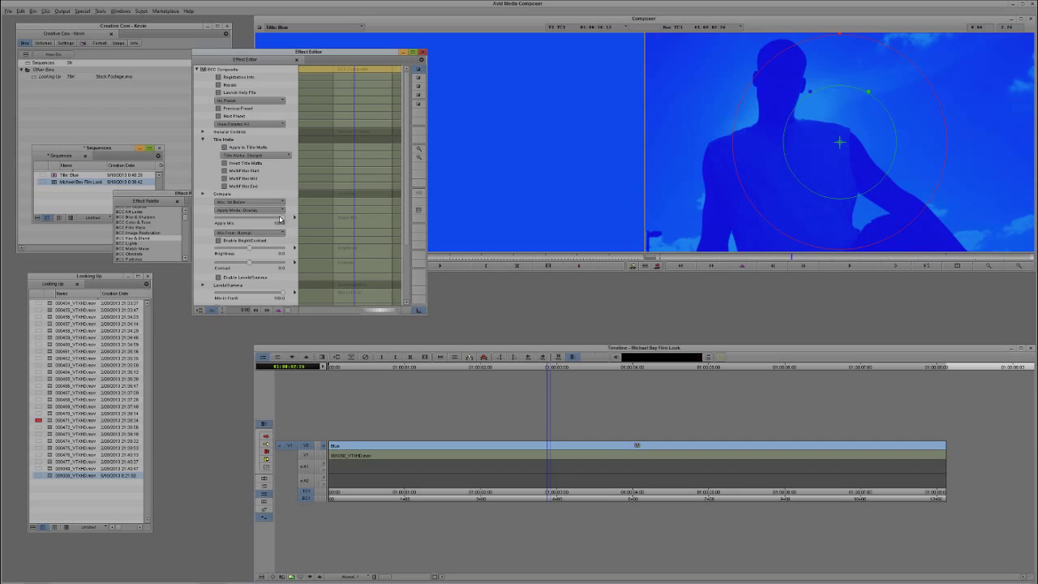
drag(279, 219, 234, 224)
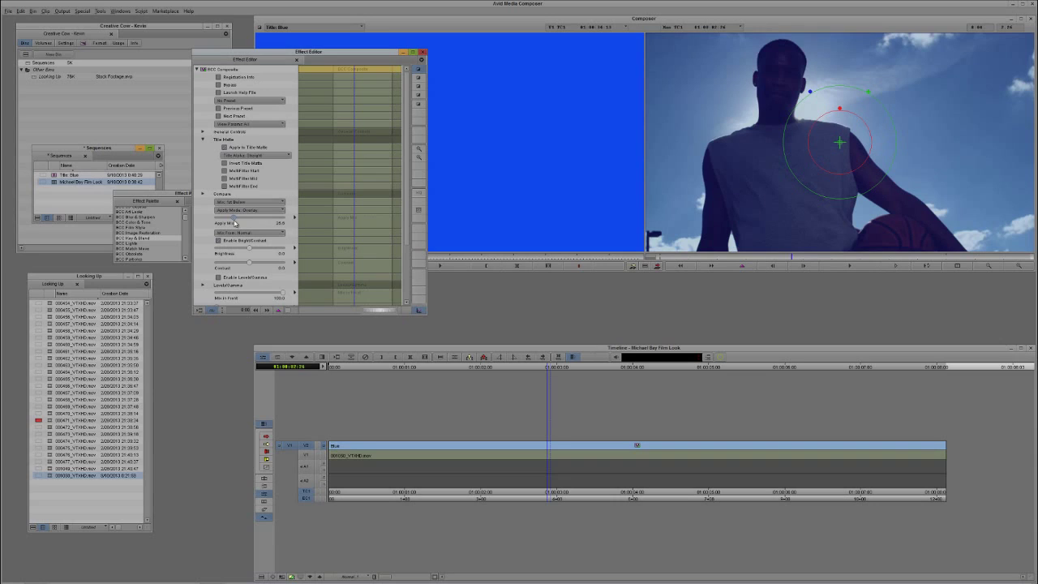
click(290, 577)
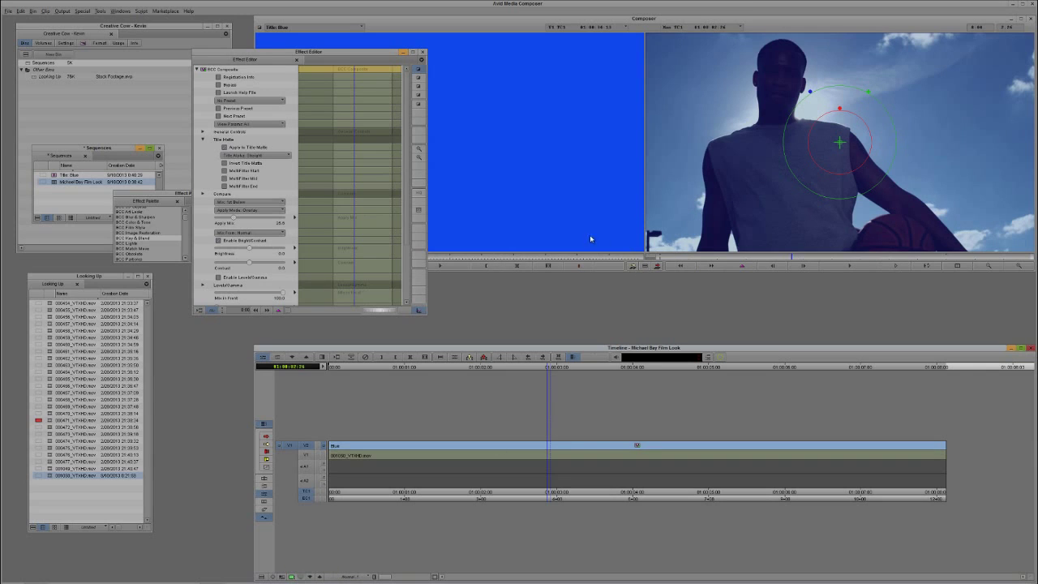
Step: Close the composite settings and compare the footage with V2 monitoring off and on
click(422, 53)
click(422, 53)
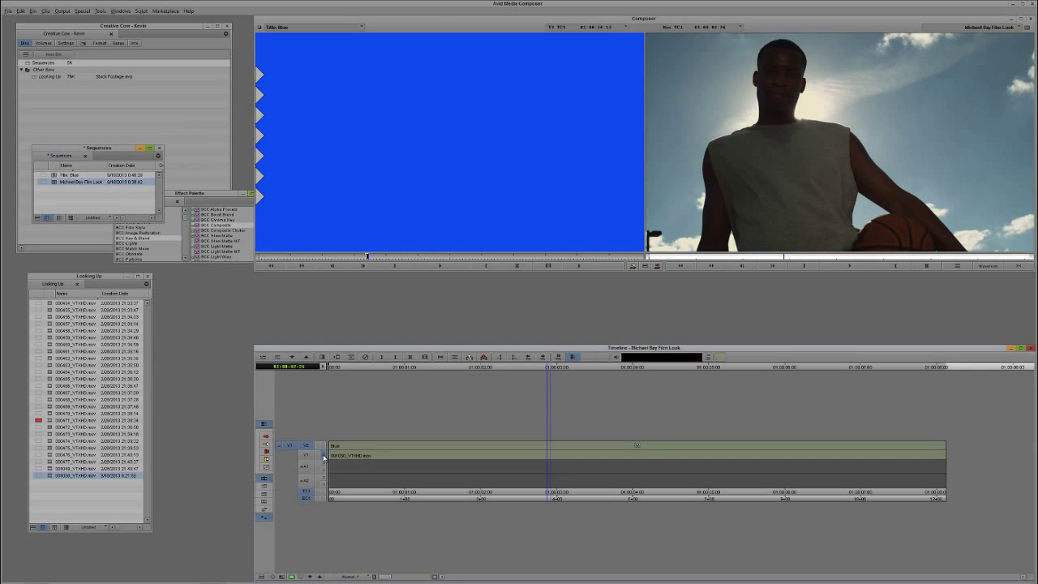
click(325, 446)
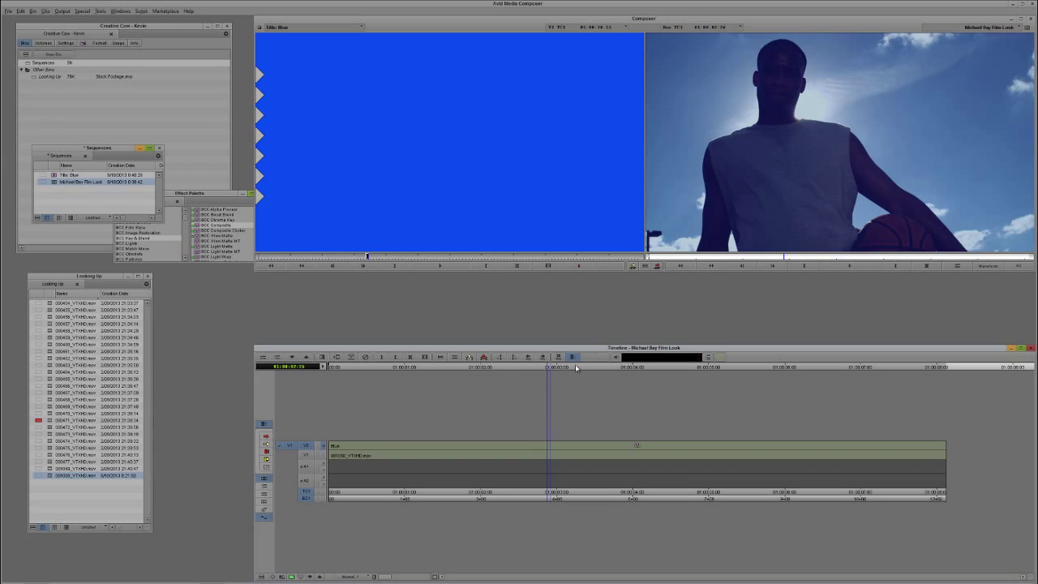
Step: Add video track V3 and overwrite a copy of the V1 basketball clip onto it across the full length
key(ctrl+y)
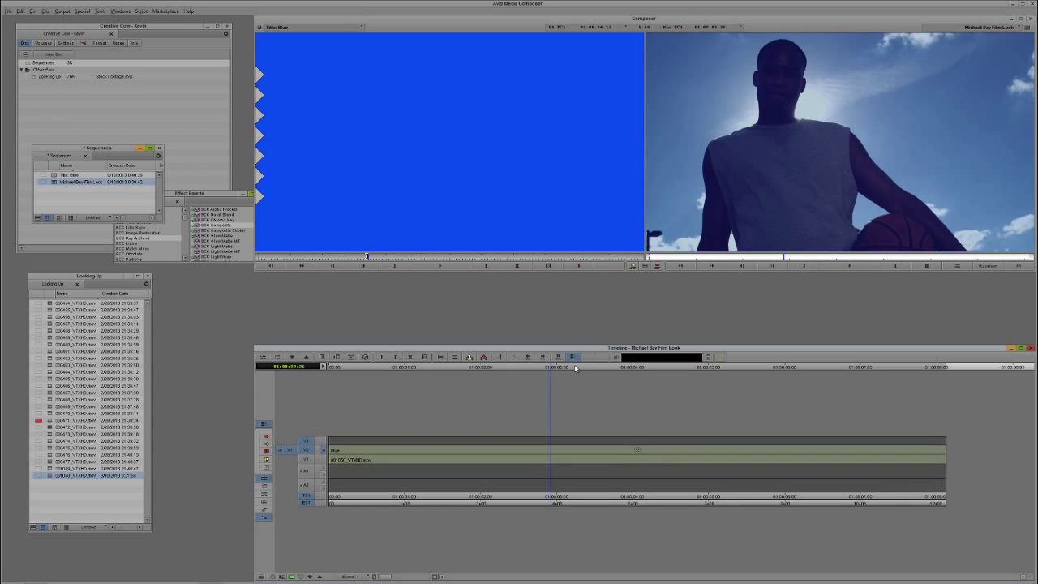
click(308, 459)
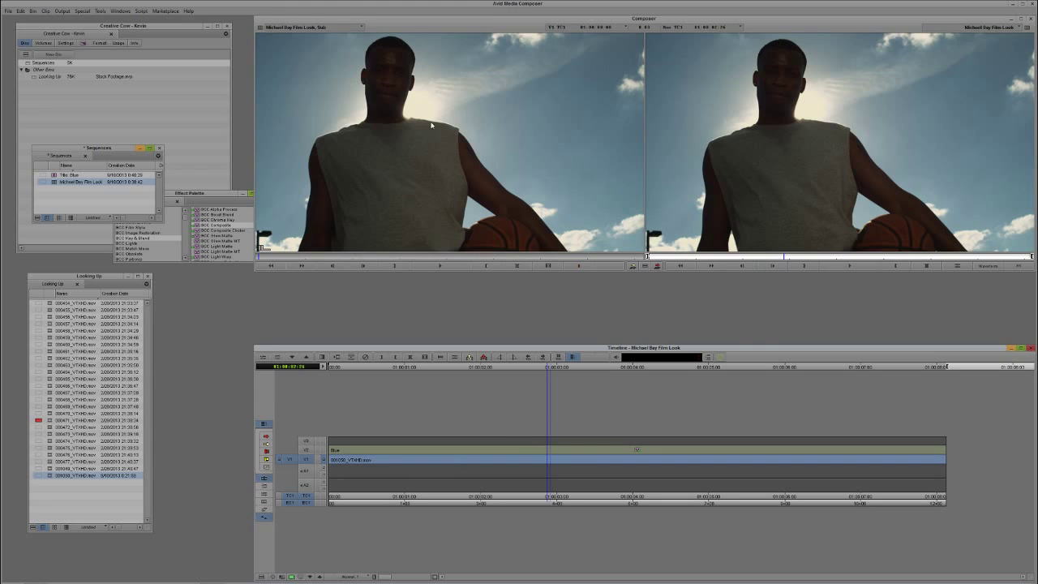
click(311, 443)
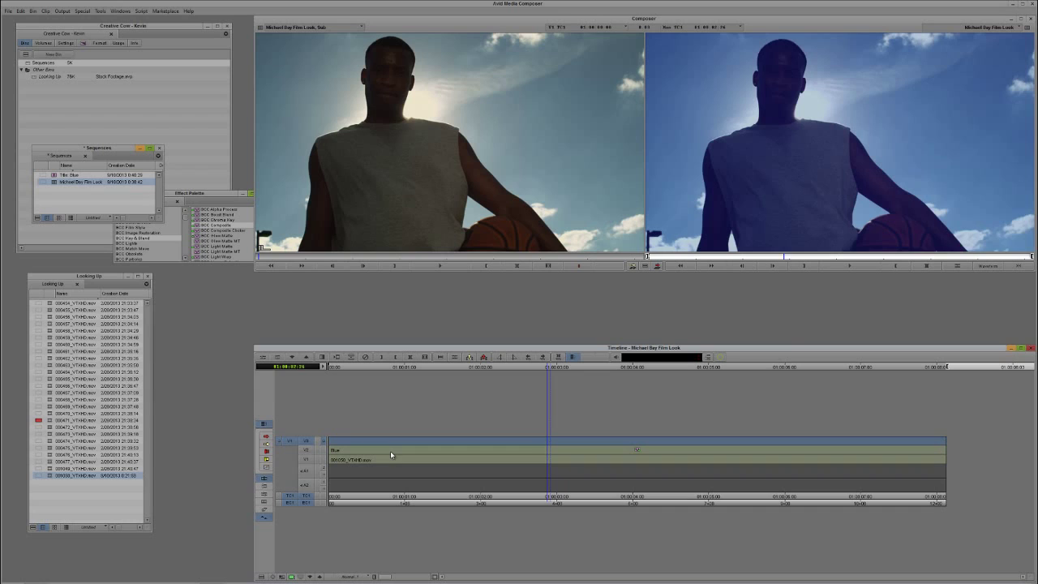
key(b)
click(497, 462)
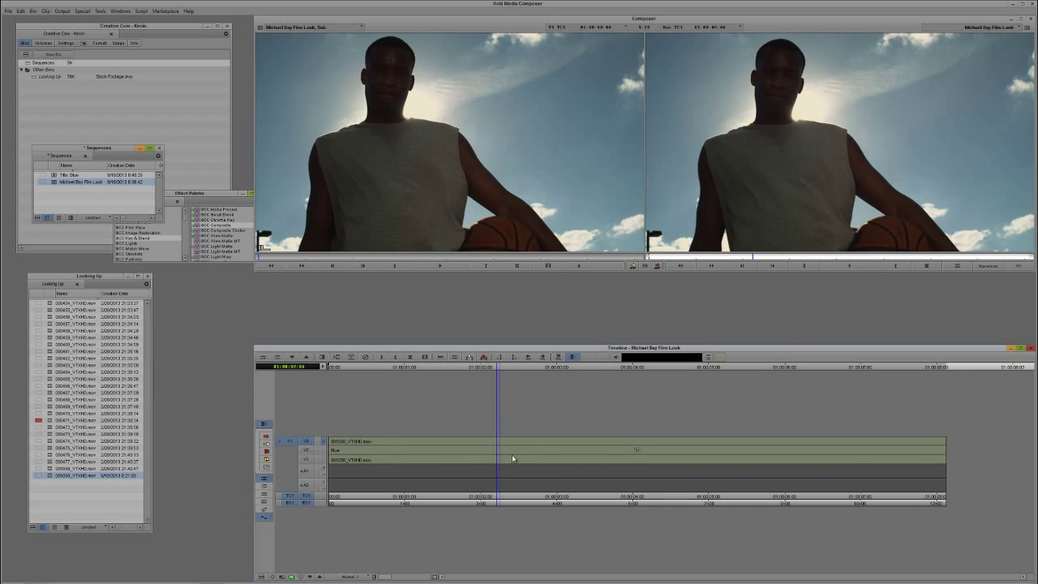
Step: Solo V3 and apply the Luma Key effect from the Key category to its clip
click(323, 442)
click(187, 223)
scroll(185, 230, up, 5)
scroll(185, 230, down, 5)
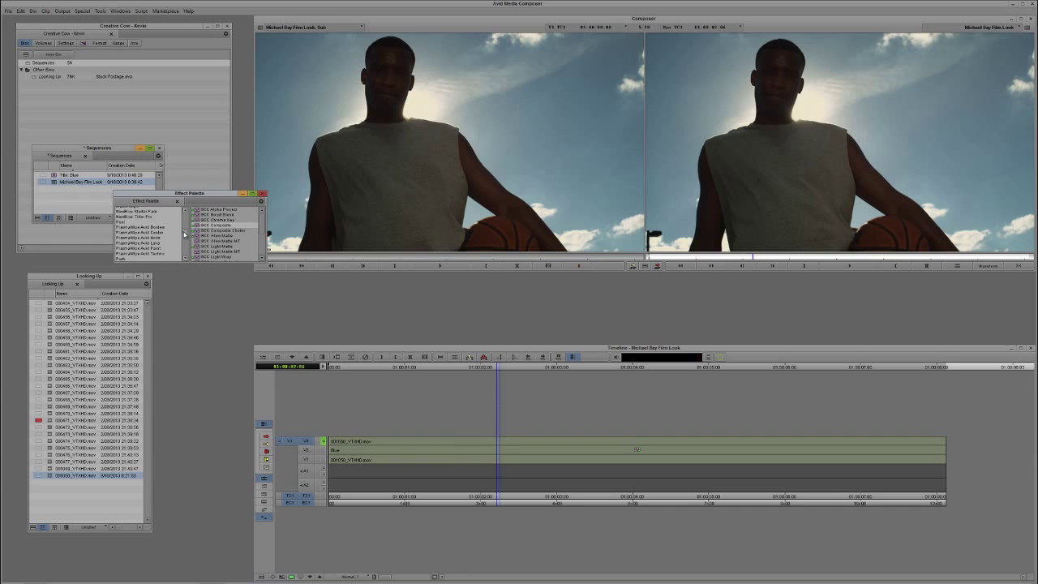
scroll(185, 234, up, 3)
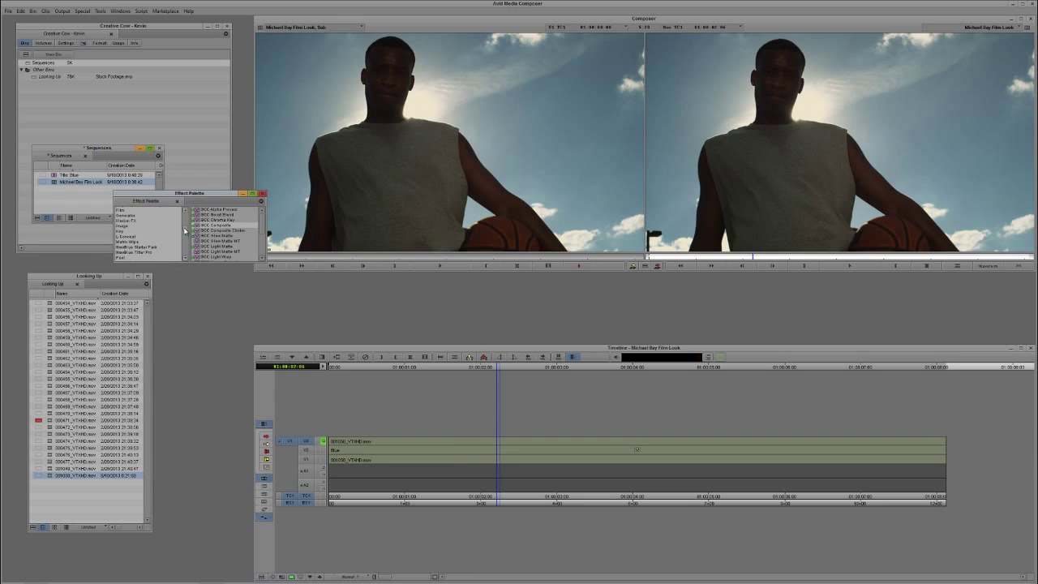
click(142, 235)
click(203, 214)
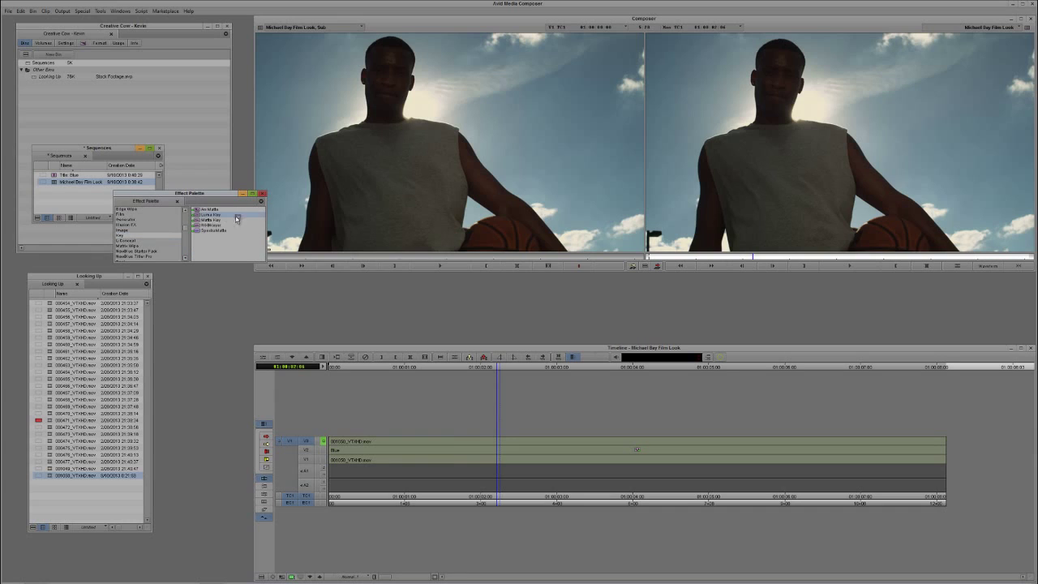
drag(485, 437, 485, 439)
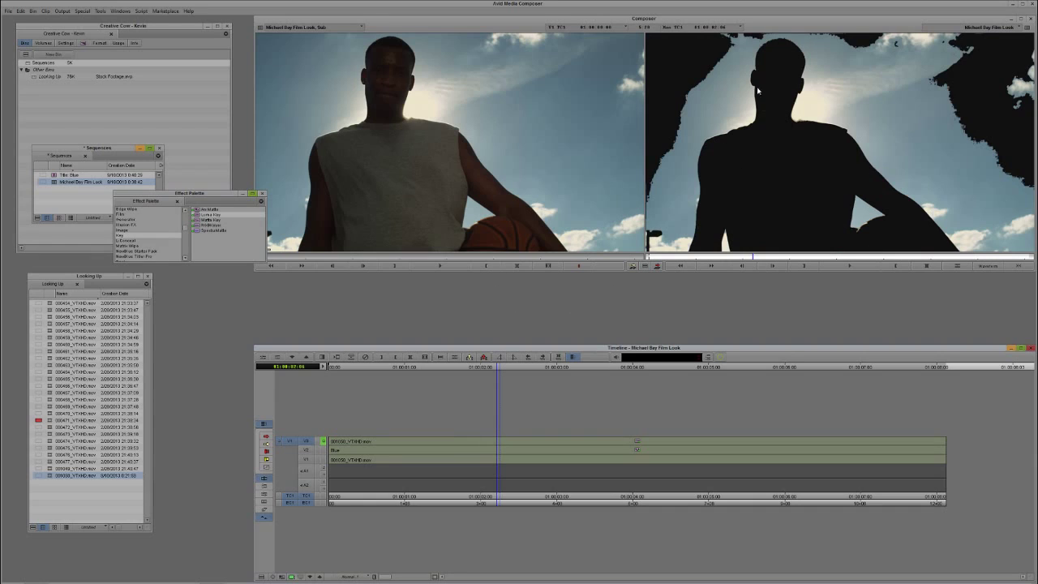
Step: Try lowering the Luma Key's gain to about 11 and display its alpha to check the matte
click(429, 265)
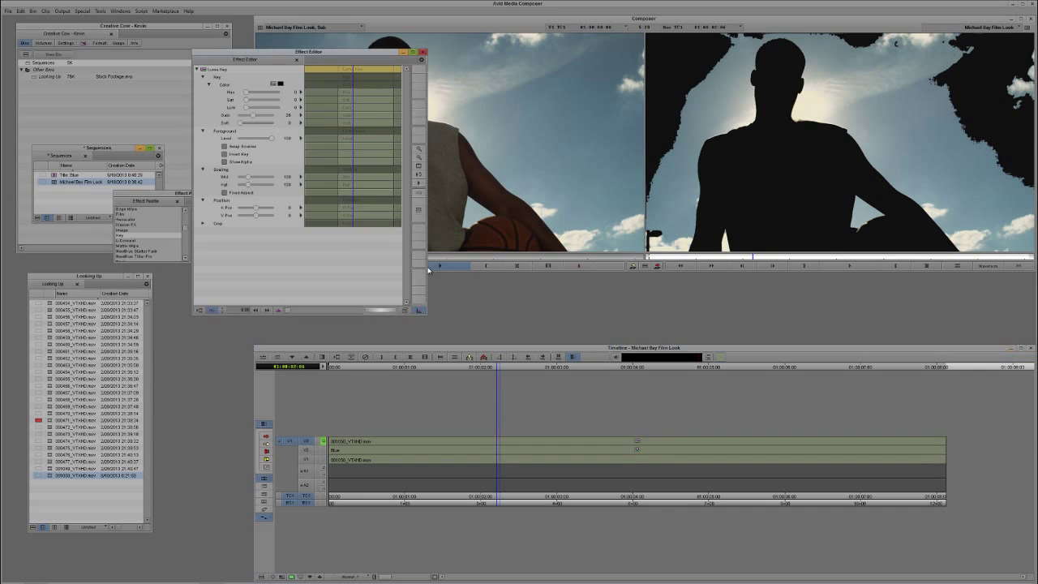
drag(254, 117, 249, 119)
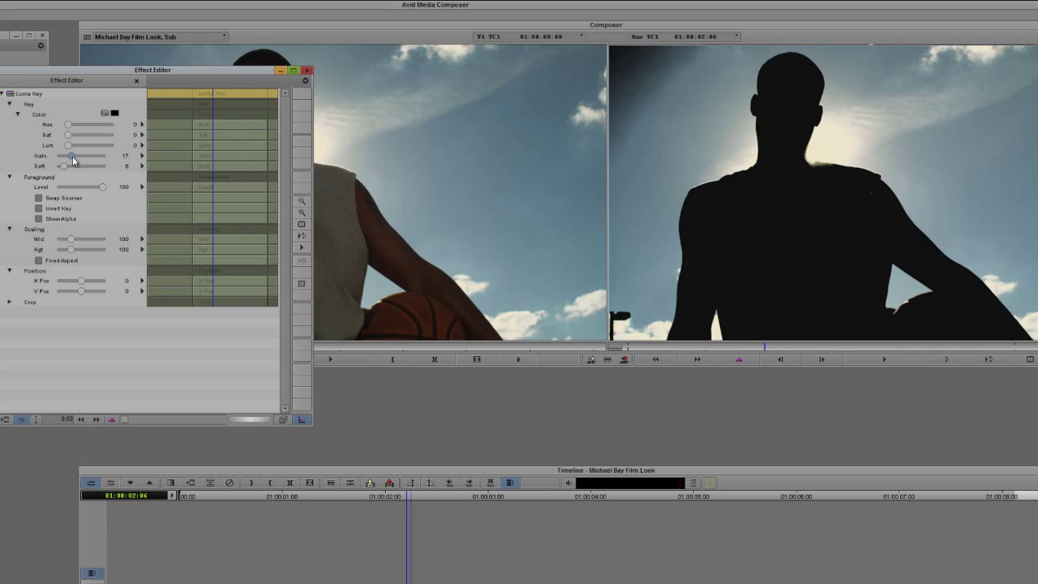
drag(73, 156, 73, 160)
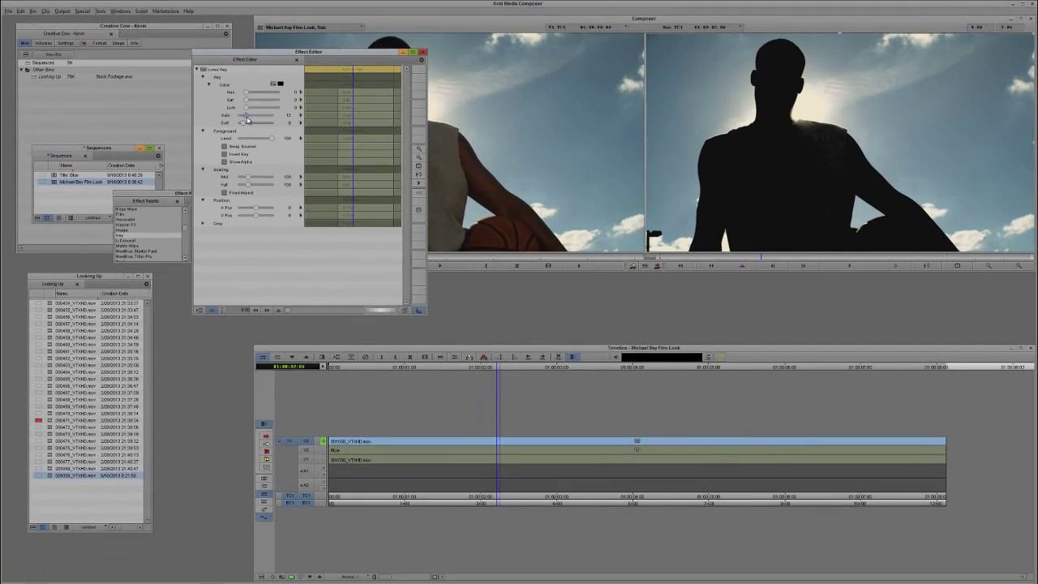
drag(247, 120, 245, 119)
click(223, 162)
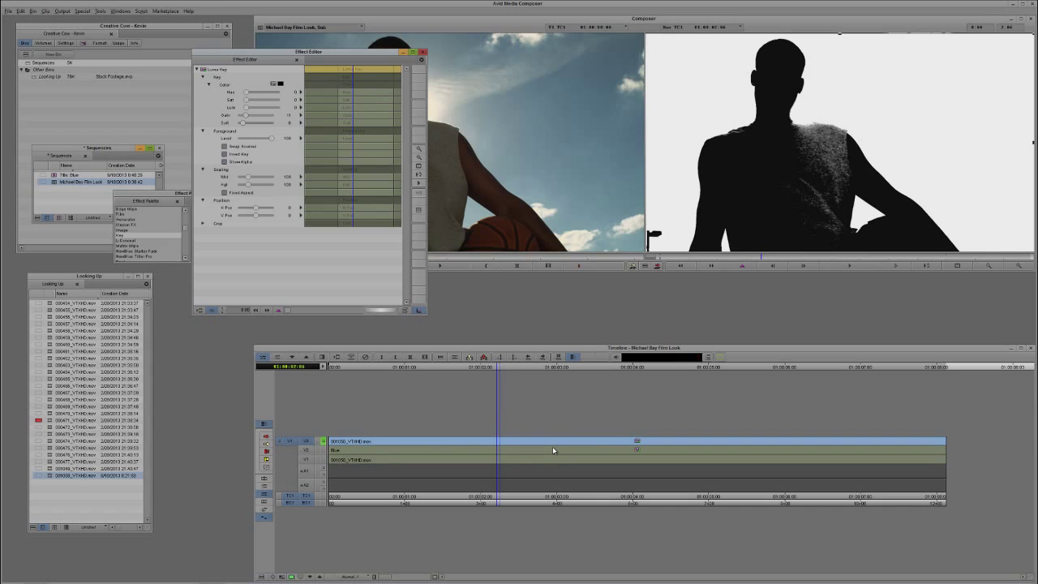
Step: Replace the Luma Key on the V3 clip with BCC Linear Luma Key from the BCC Key & Blend category
key(Delete)
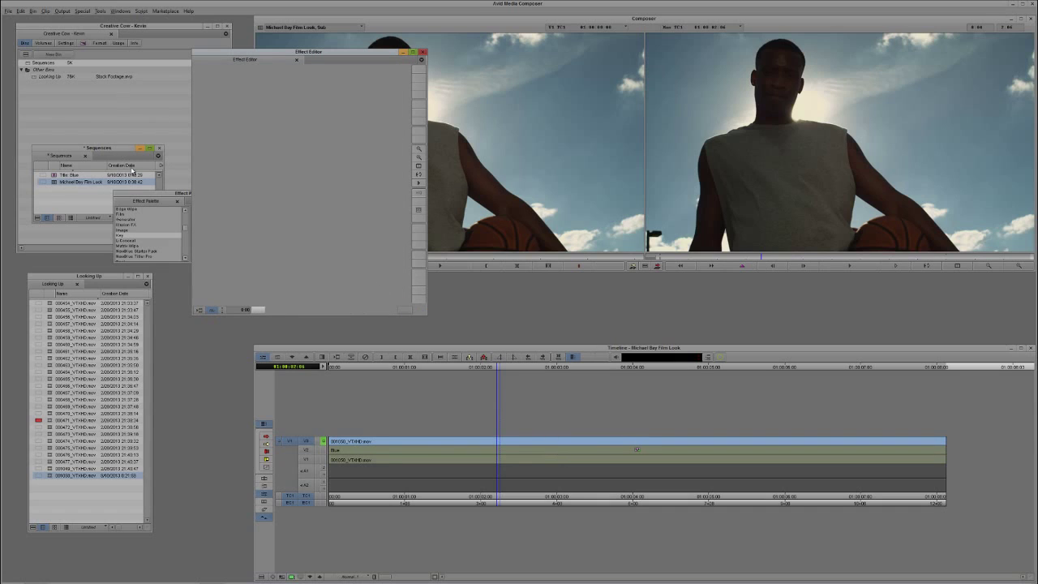
click(168, 198)
scroll(164, 244, up, 5)
scroll(164, 243, up, 3)
click(154, 234)
click(151, 230)
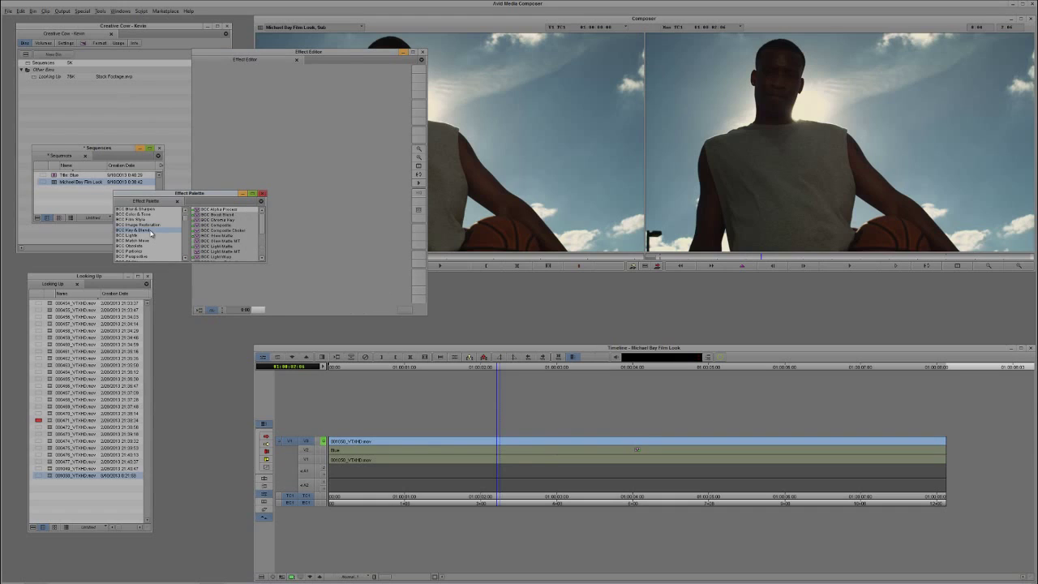
scroll(237, 245, down, 3)
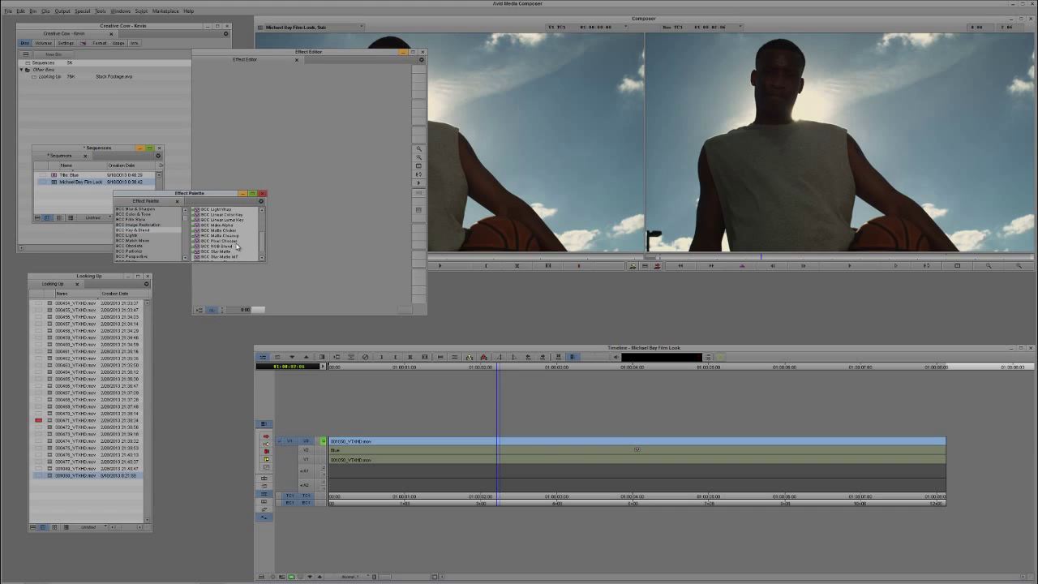
drag(223, 220, 493, 429)
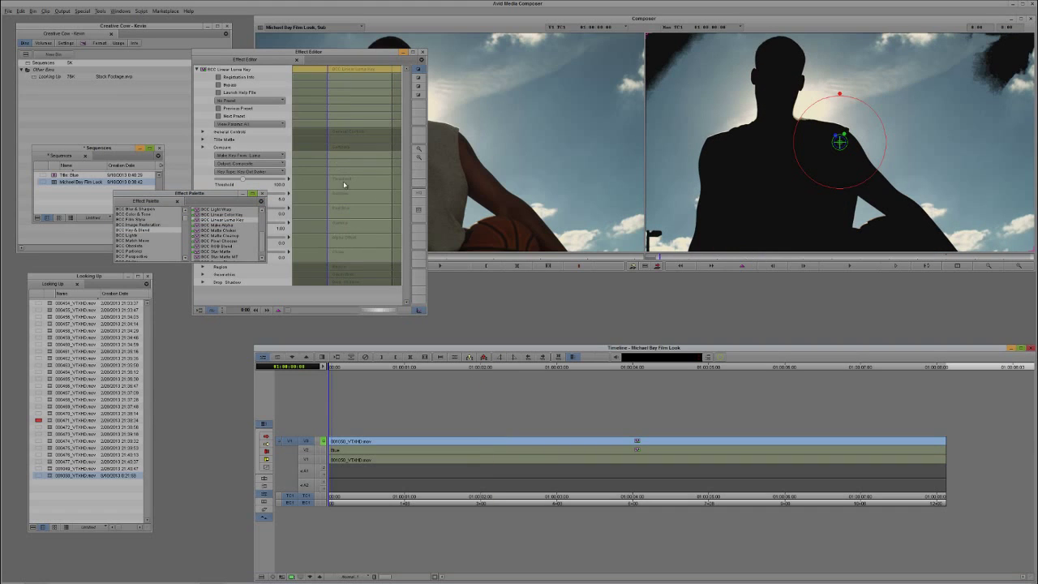
Step: Set the Linear Luma Key's threshold to about 81, raise its softness slightly, and change the key type to Key Out Brighter
mouse_move(240, 195)
mouse_down()
mouse_move(174, 197)
mouse_move(241, 181)
mouse_up()
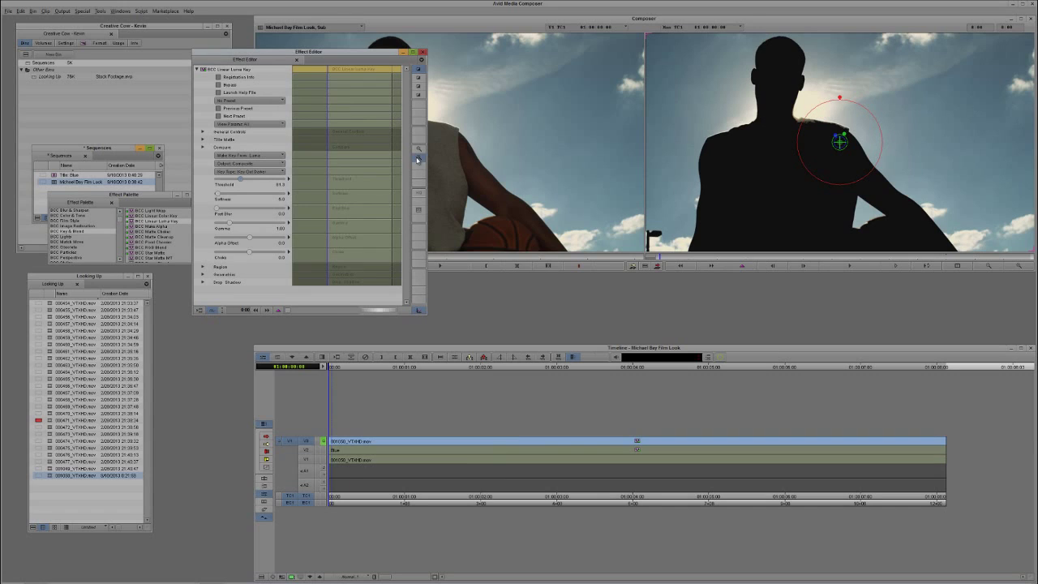
drag(219, 195, 221, 197)
click(264, 172)
click(266, 180)
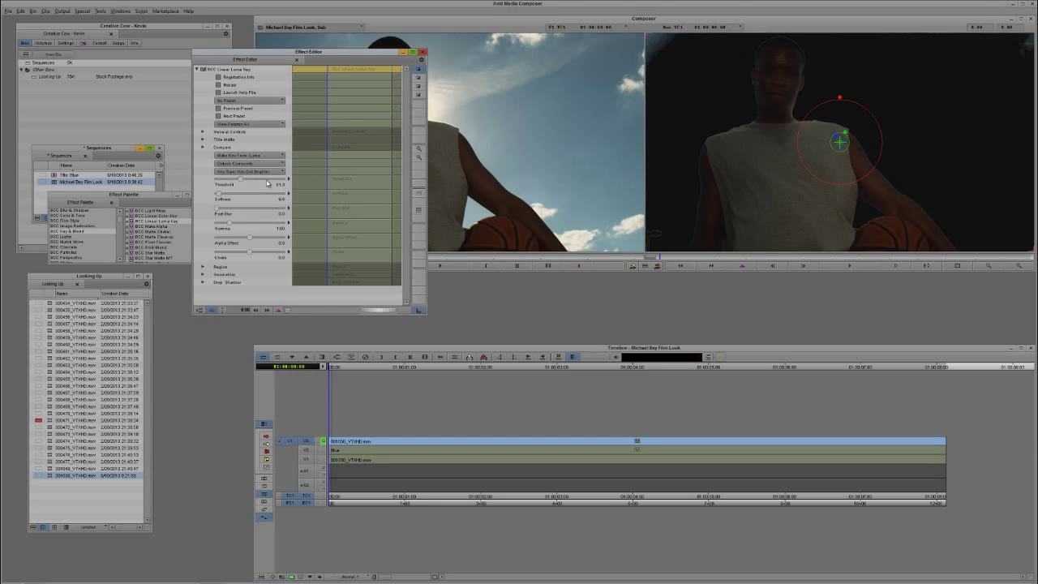
Step: Refine the key by lowering the threshold to about 69 and increasing the softness, and turn off solo on V3
click(240, 182)
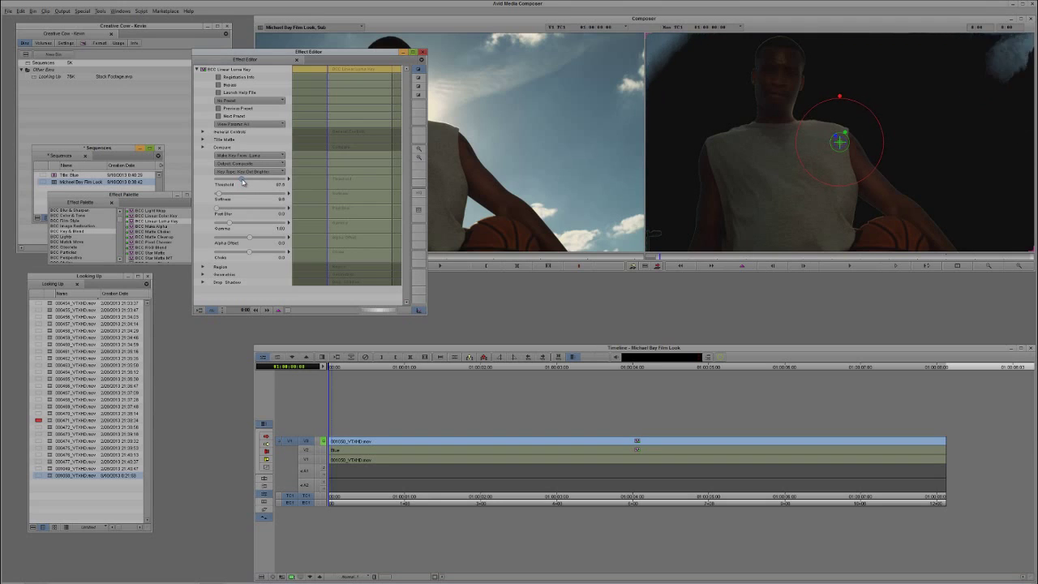
click(241, 182)
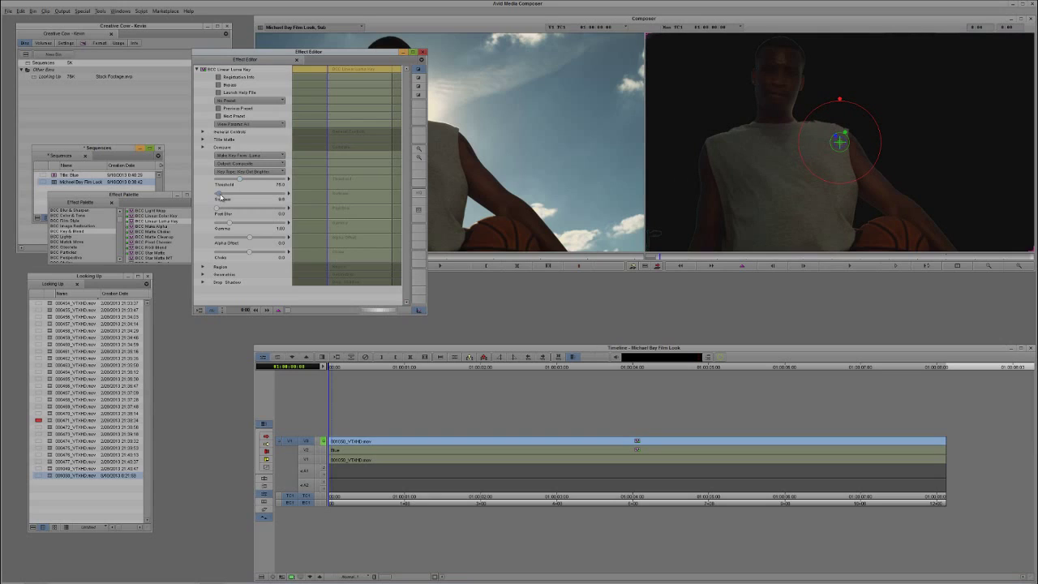
click(224, 194)
drag(225, 195, 222, 197)
drag(222, 197, 239, 183)
click(323, 441)
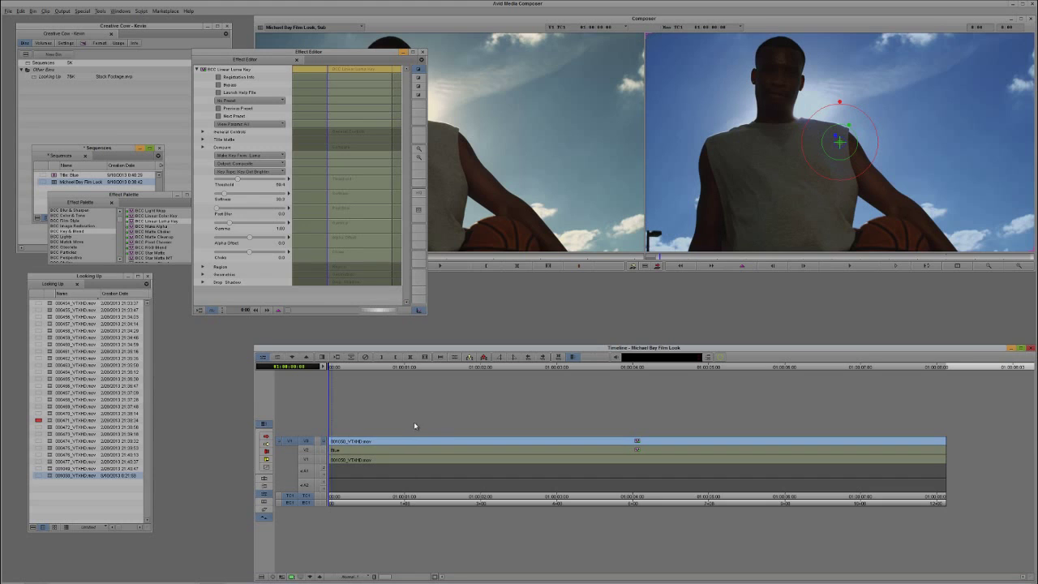
Step: Scrub through and play the sequence to review the keyed player against the blue-tinted sky
click(483, 451)
drag(467, 455, 424, 459)
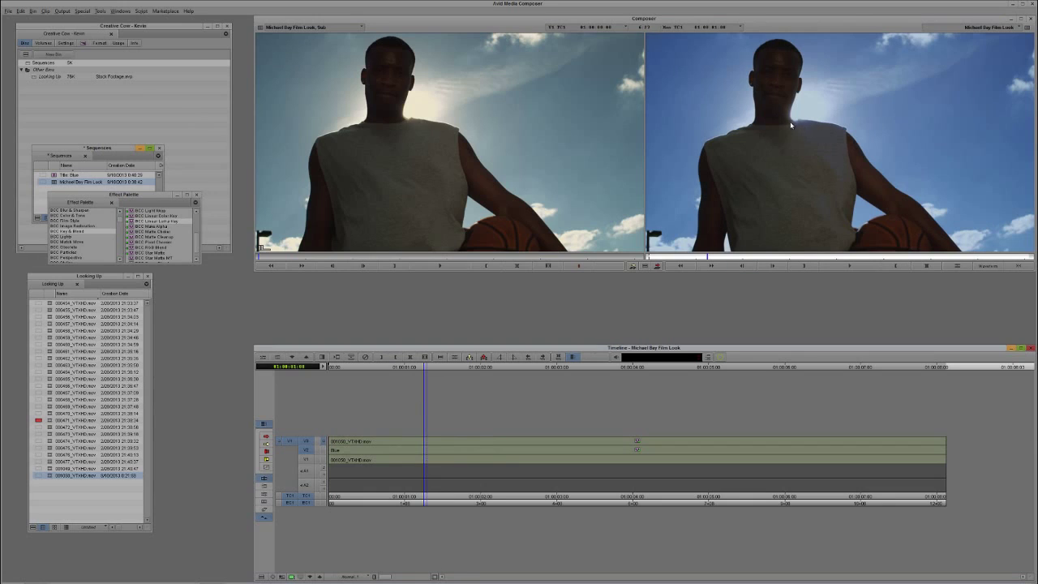
drag(466, 449, 319, 466)
key(space)
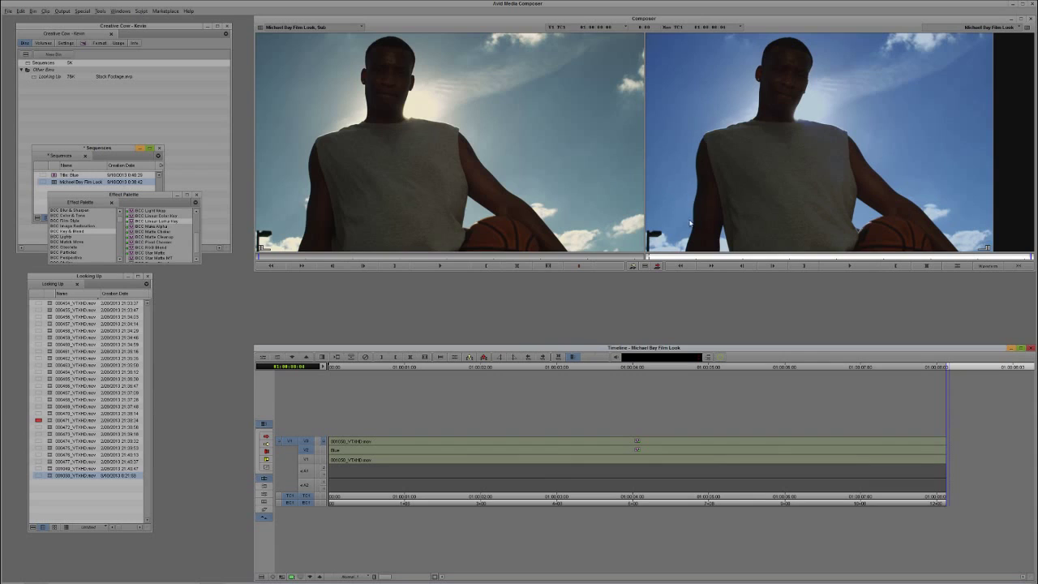
Step: Park the playhead partway through the sequence and add video track V4
click(537, 455)
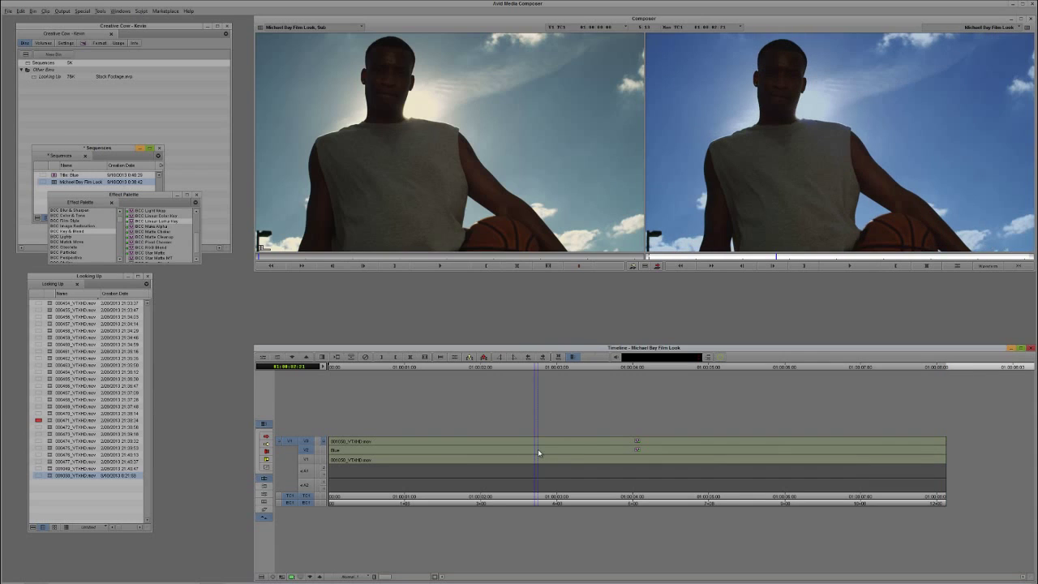
key(ctrl+y)
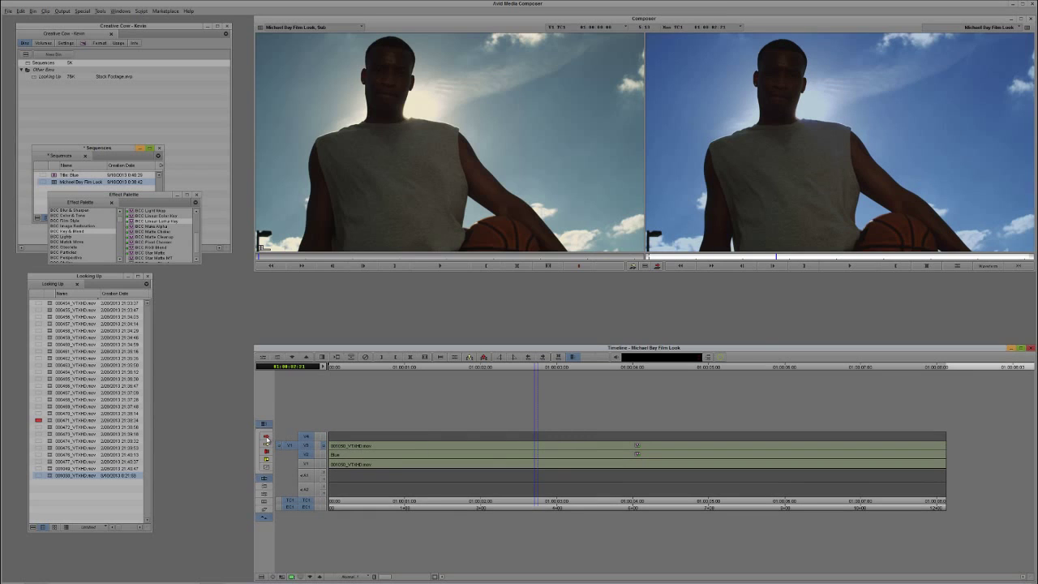
Step: Move the keyed player clip from V3 up to V4, patch the source to V4 and park the playhead near the start
drag(363, 445, 366, 437)
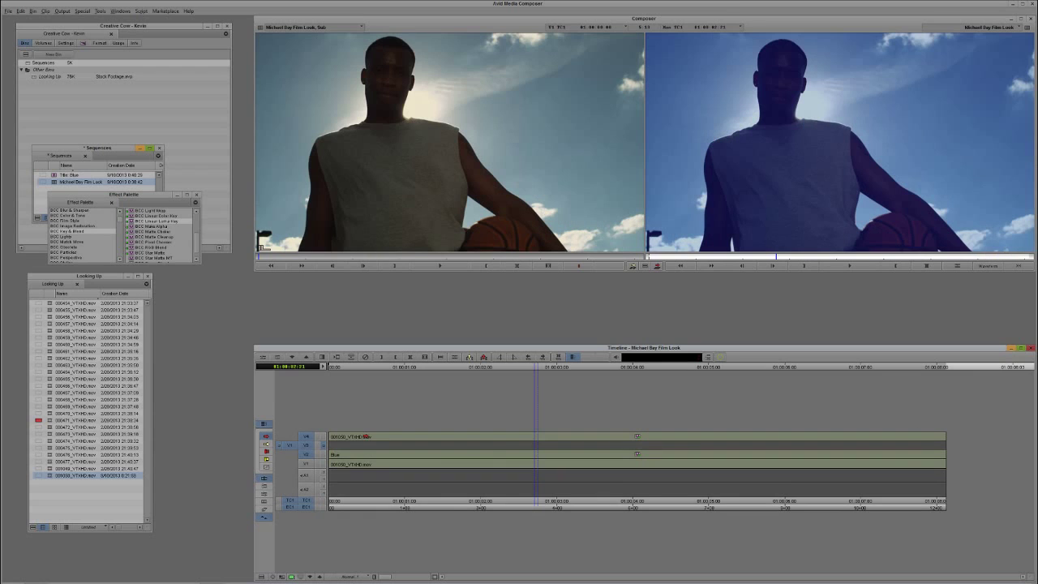
drag(289, 445, 289, 436)
click(323, 436)
click(378, 463)
Step: Copy the Blue title clip from V2 and overwrite it onto the empty V3 track
click(310, 454)
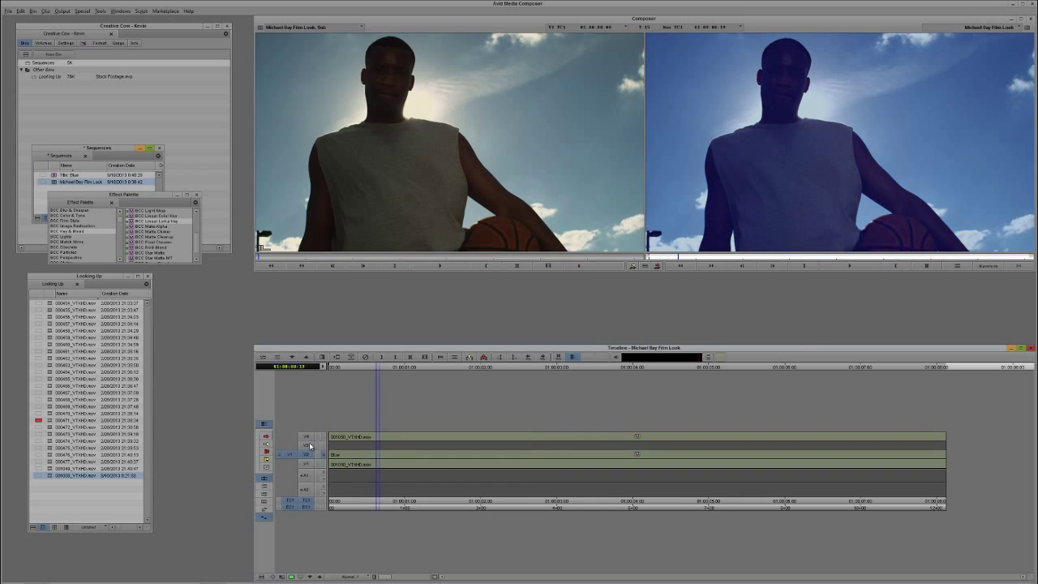
click(432, 456)
drag(289, 457, 290, 445)
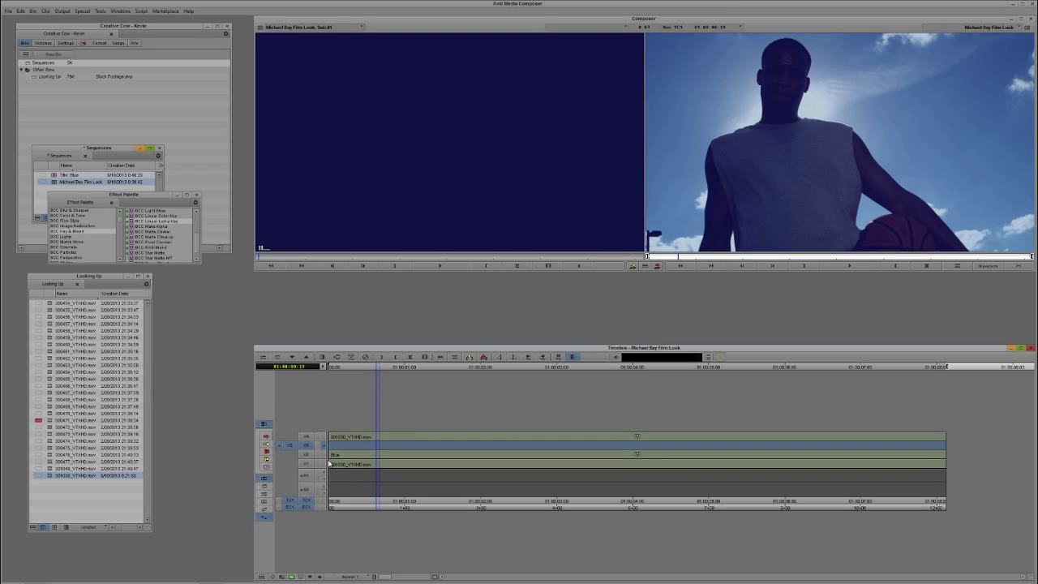
key(b)
click(452, 460)
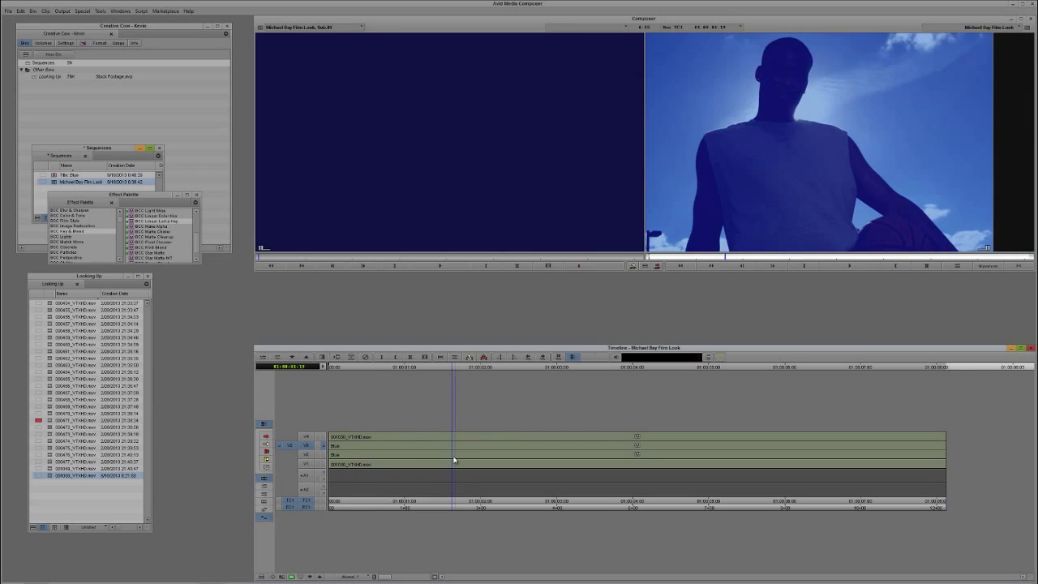
Step: Solo V3, open the BCC Composite effect on its Blue title and expand the Geometrics settings
ctrl+click(324, 446)
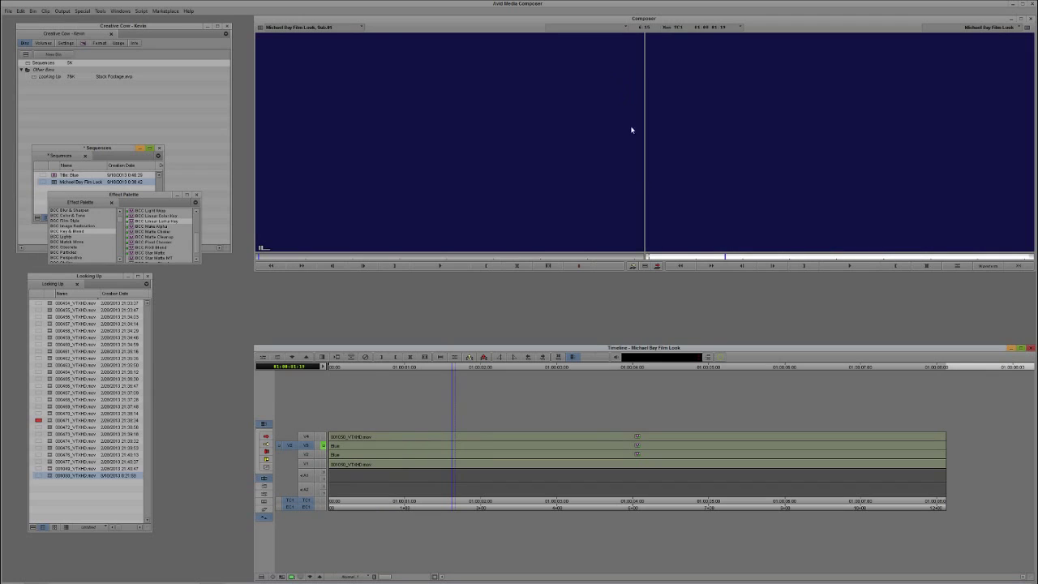
key(ctrl+8)
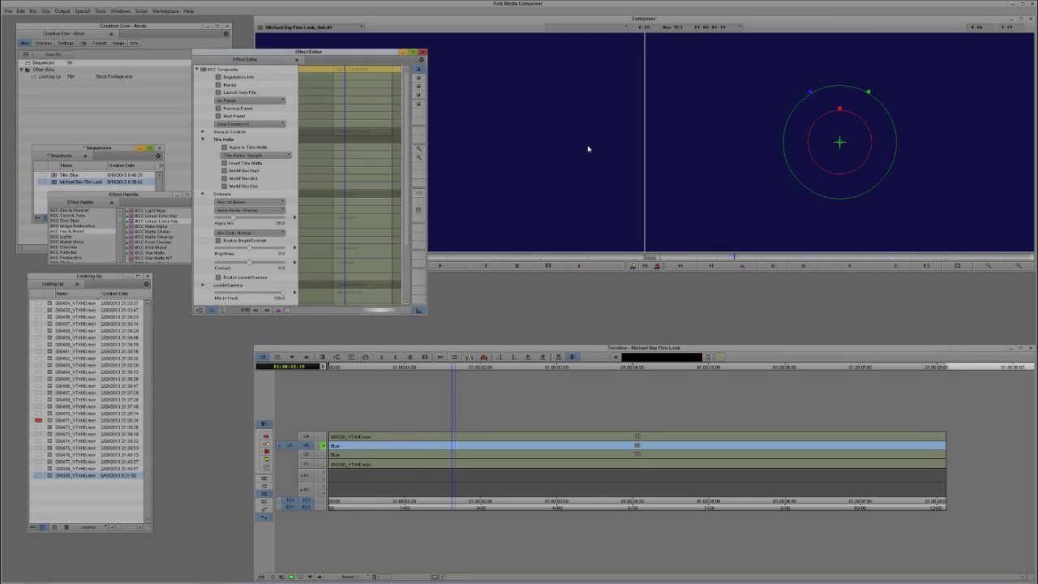
scroll(407, 141, down, 3)
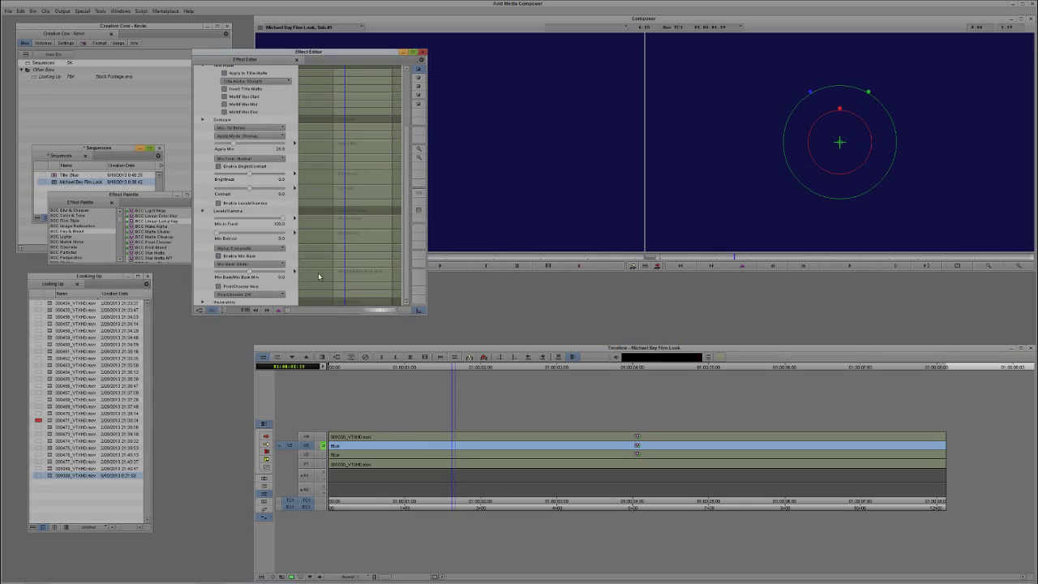
click(204, 302)
scroll(397, 212, down, 7)
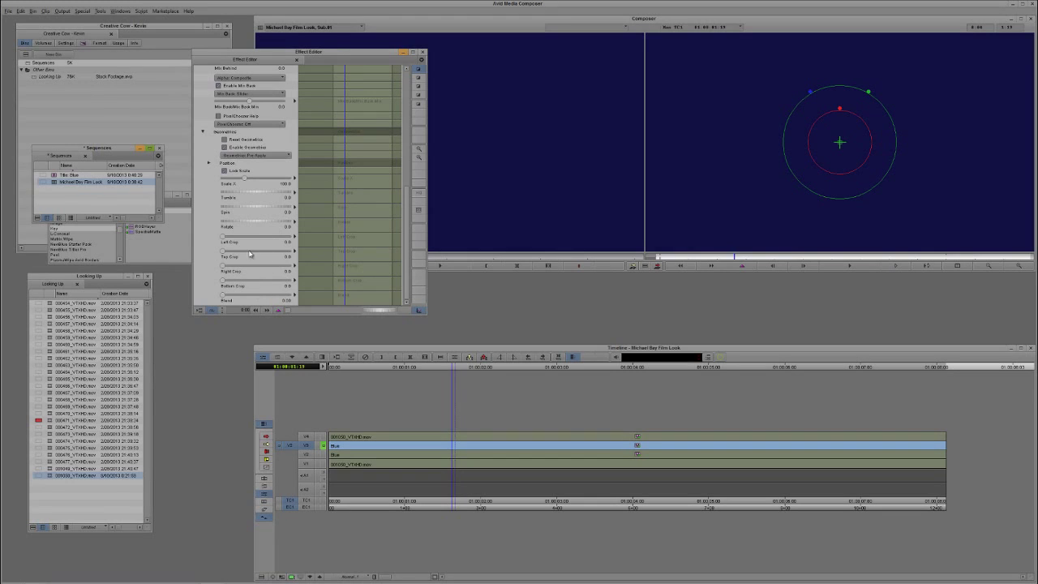
Step: Expand the nested tracks of the Blue title on V3 and apply the AniMatte key effect to the nested Blue layer
double_click(454, 446)
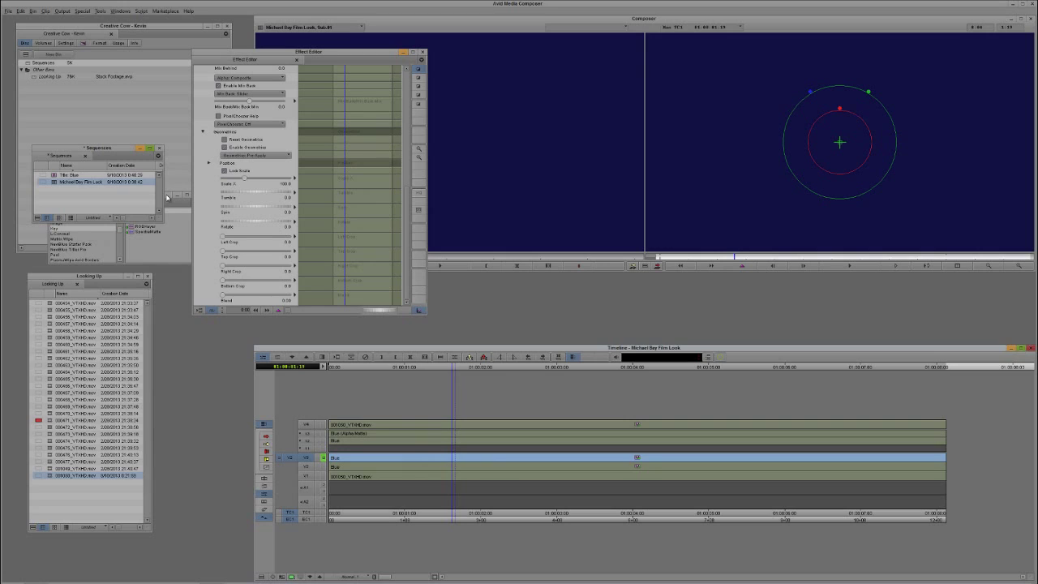
click(166, 192)
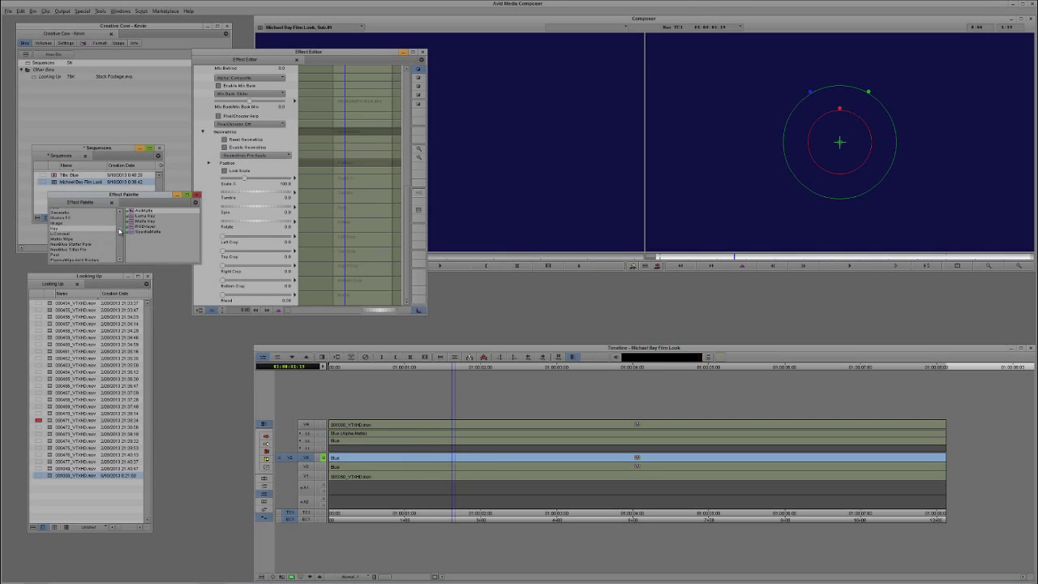
scroll(120, 231, up, 3)
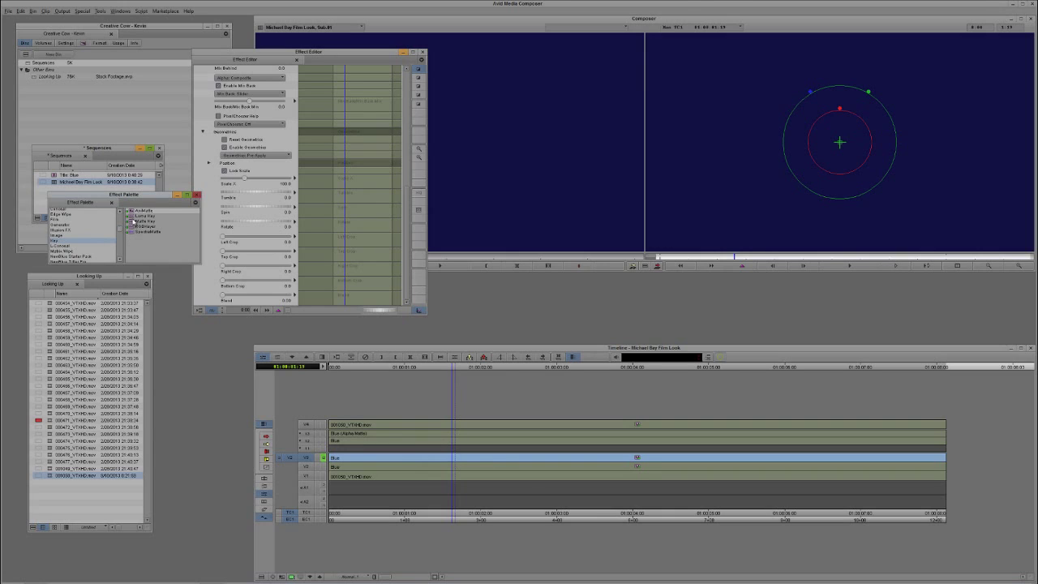
drag(131, 211, 451, 459)
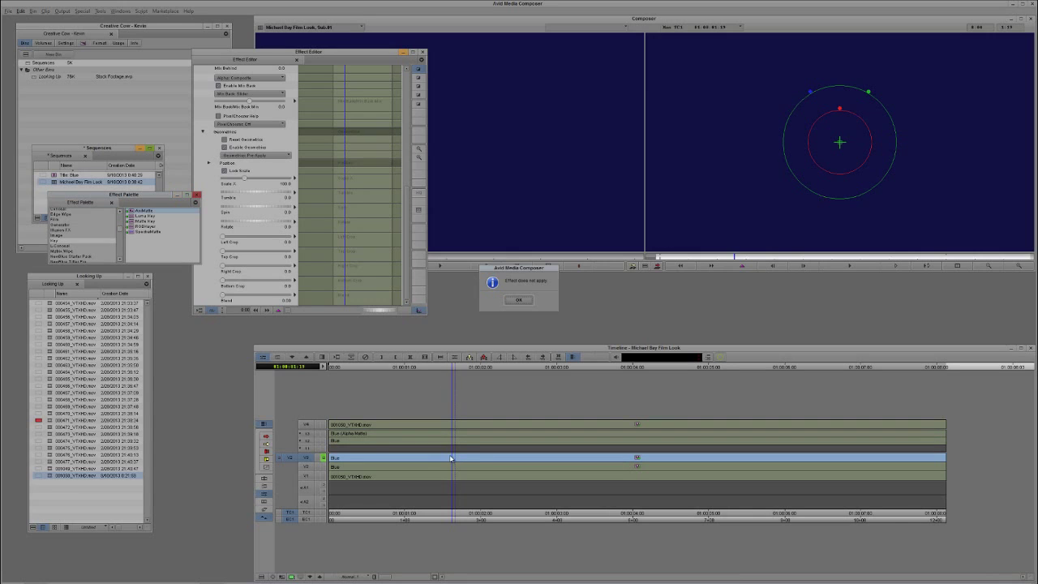
click(517, 299)
drag(134, 211, 473, 448)
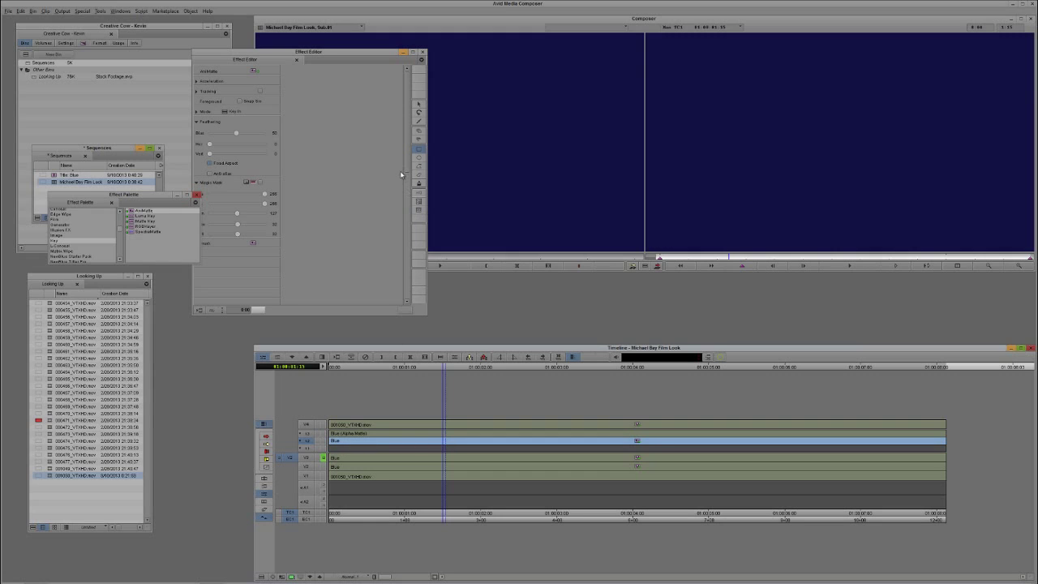
Step: Reduce the Composer view to 75% and draw an AniMatte rectangle over the upper part of the nested Blue layer
click(443, 458)
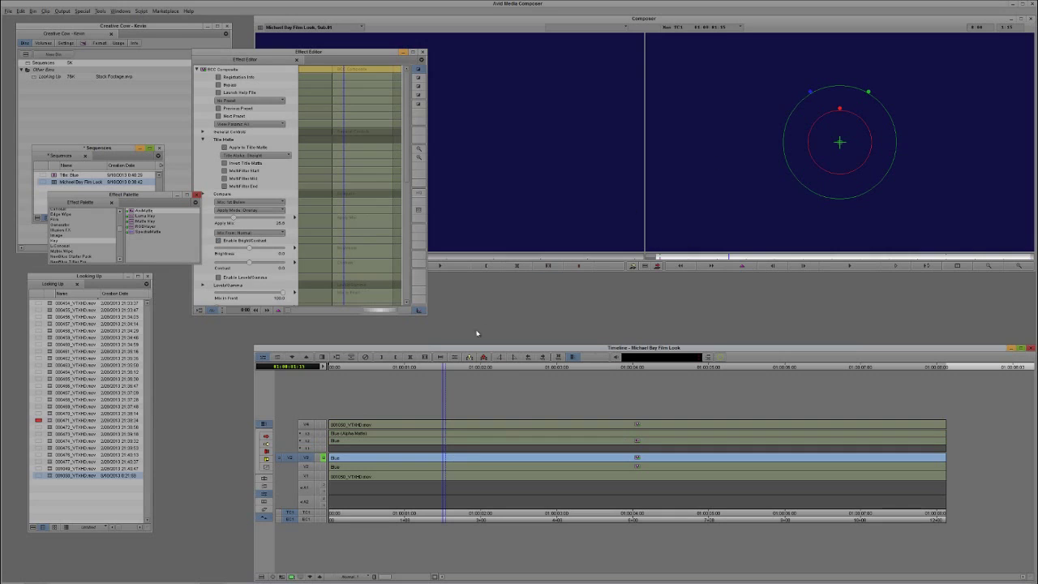
click(448, 440)
click(419, 147)
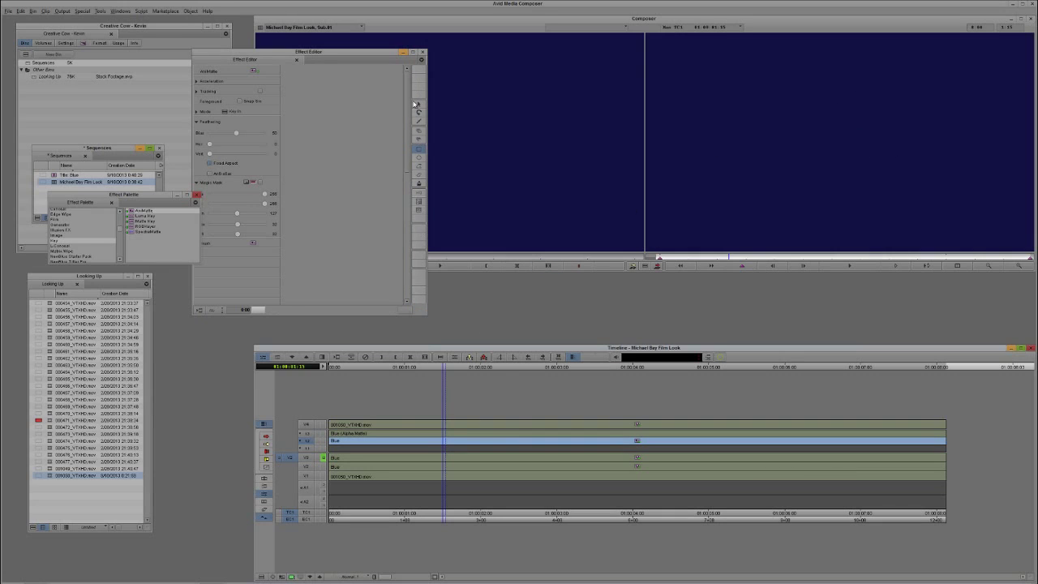
click(445, 458)
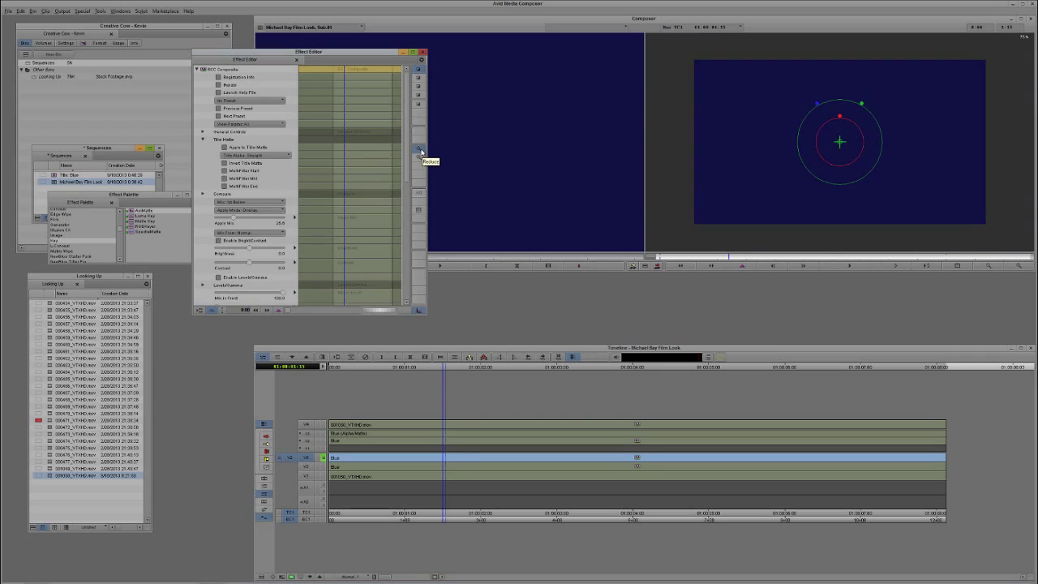
click(444, 442)
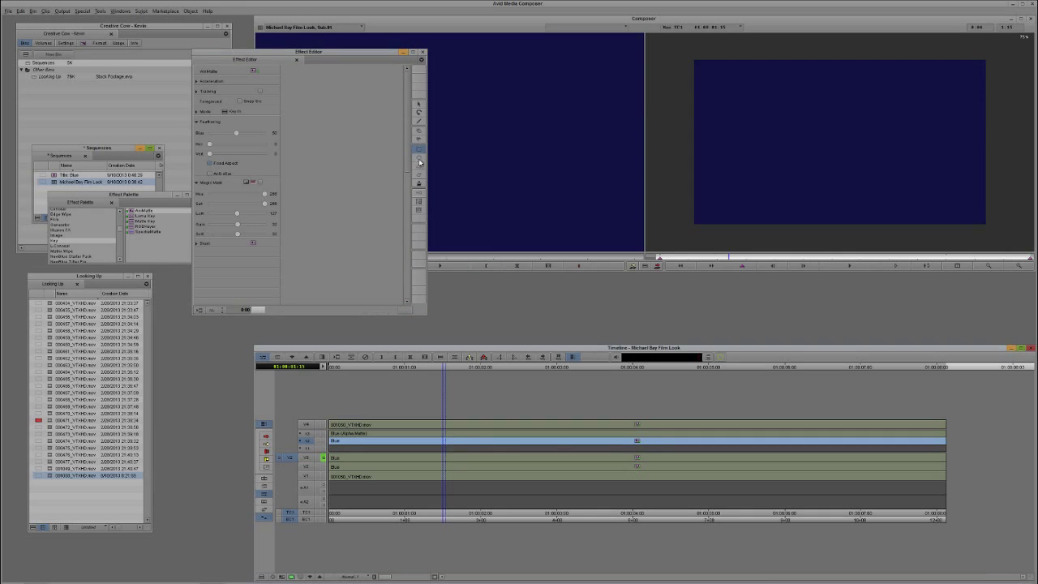
drag(662, 41, 1011, 117)
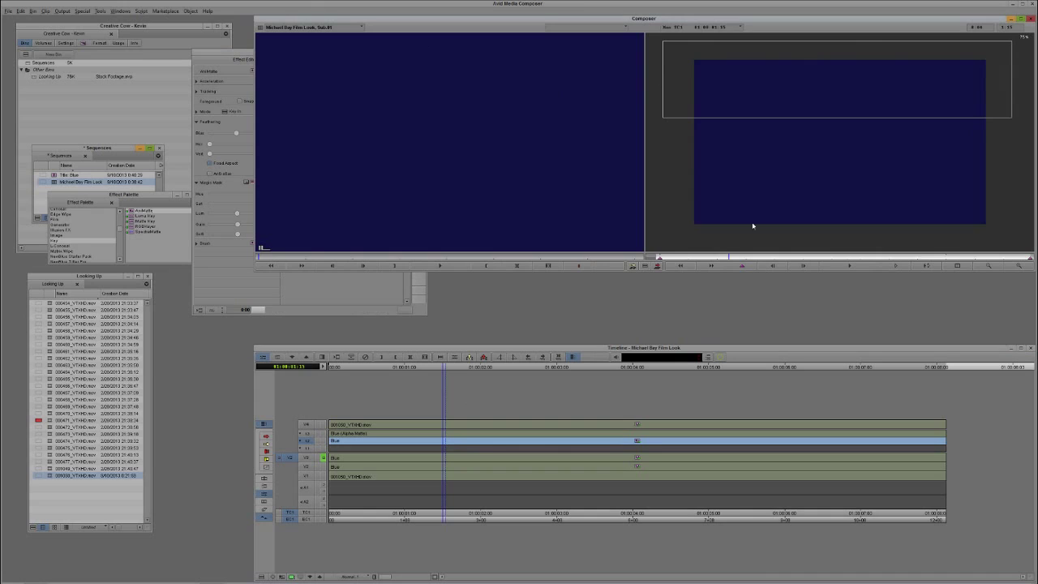
Step: Feather the AniMatte rectangle horizontally and vertically, and extend its lower edge to about the middle of the frame
click(201, 171)
drag(227, 144, 243, 145)
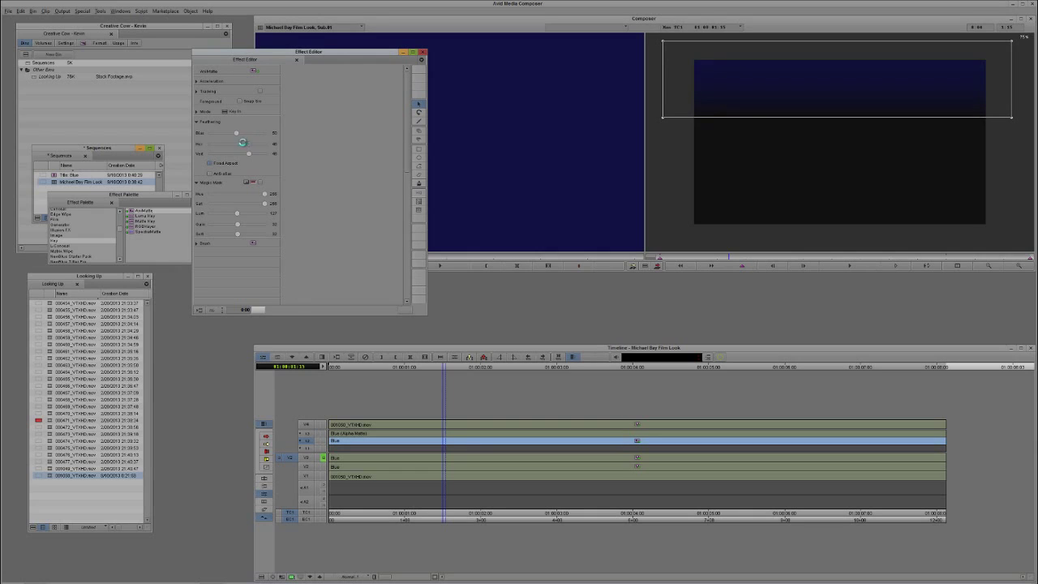
drag(662, 119, 664, 148)
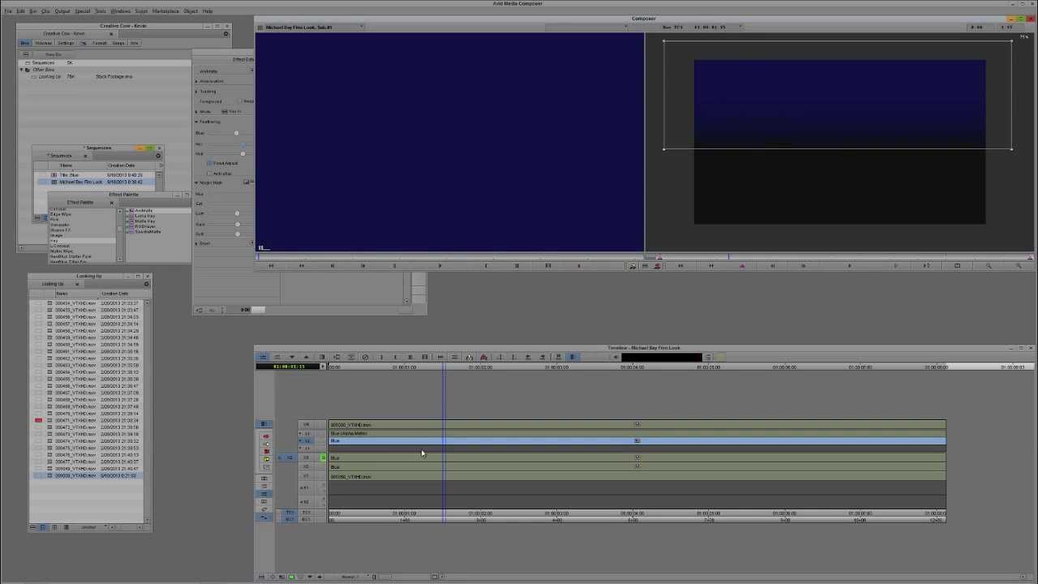
Step: Collapse the nested tracks of the Blue title and turn off solo on V3 to view the full composite
click(444, 459)
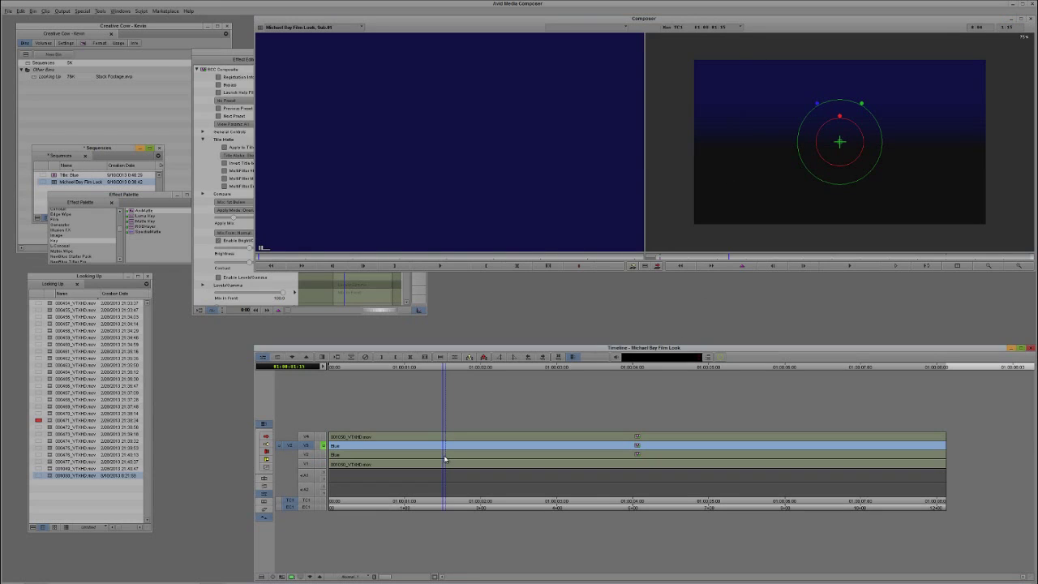
click(324, 446)
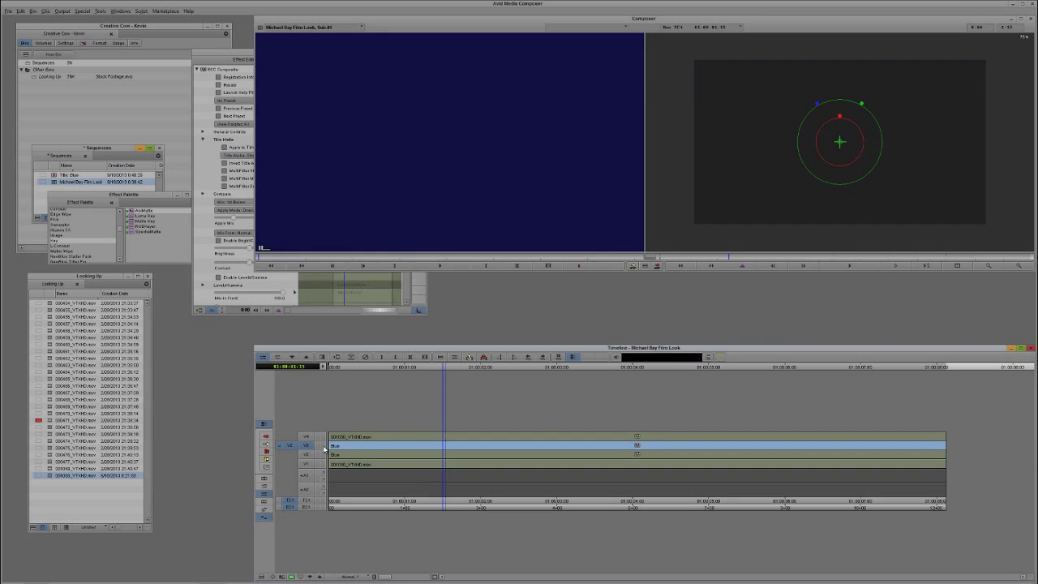
click(323, 446)
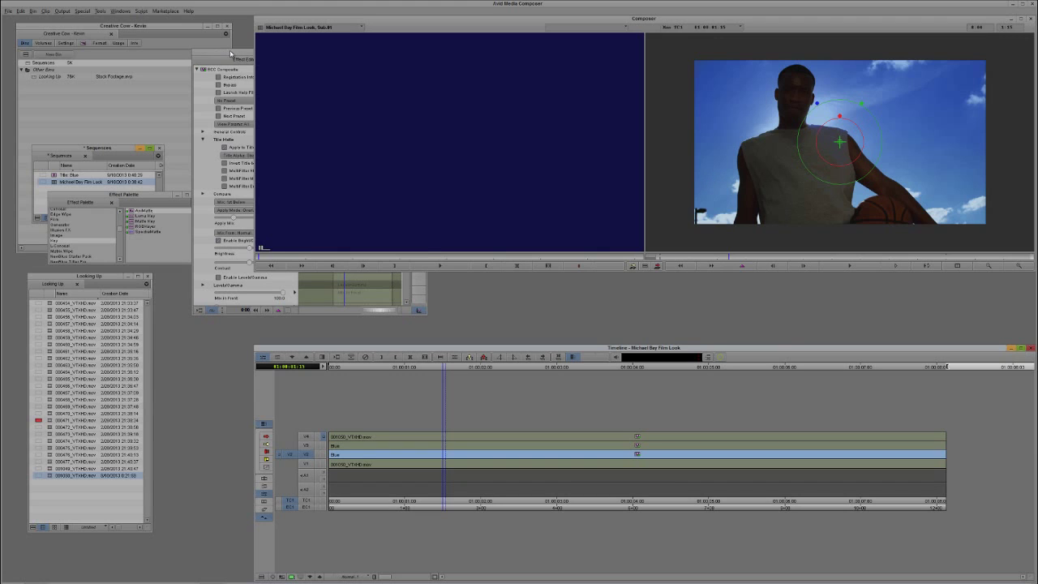
Step: Close the Effect Editor and the Effect Palette
click(385, 64)
click(422, 53)
click(198, 197)
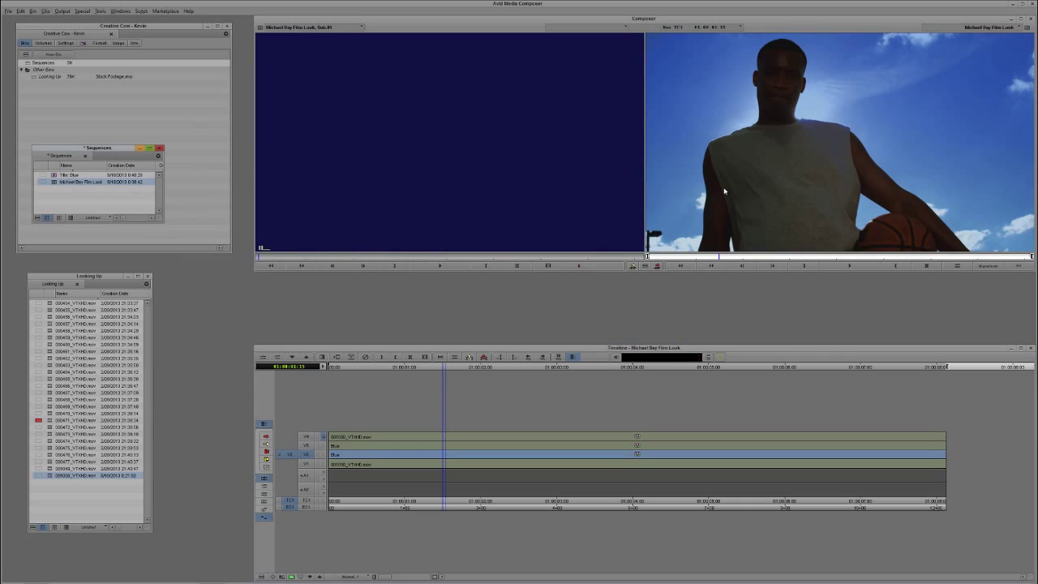
Step: Add video track V5, patch the source to it and overwrite the Blue title from the Sequences bin onto it
click(55, 176)
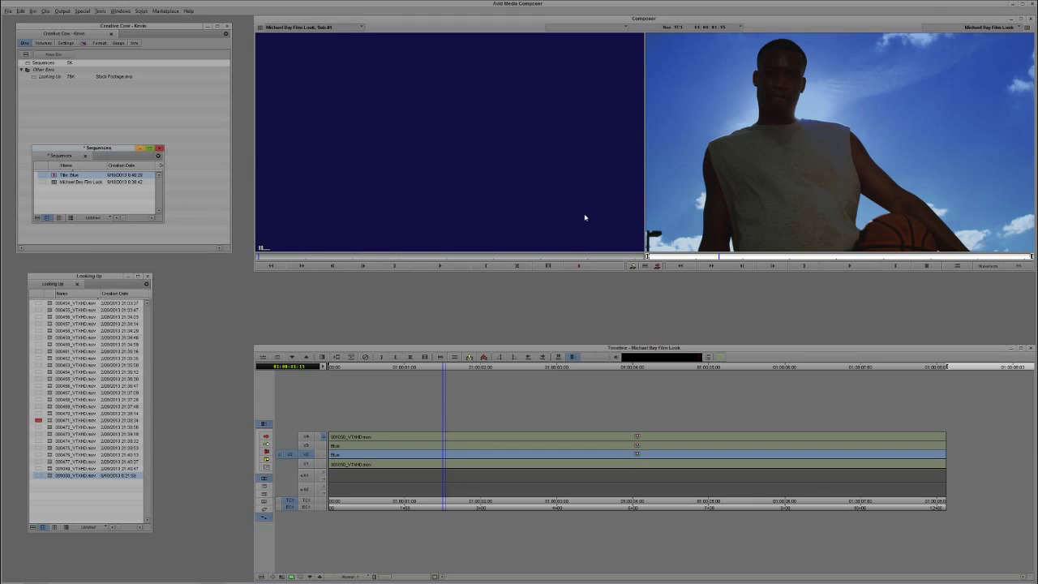
key(ctrl+y)
drag(290, 459, 290, 431)
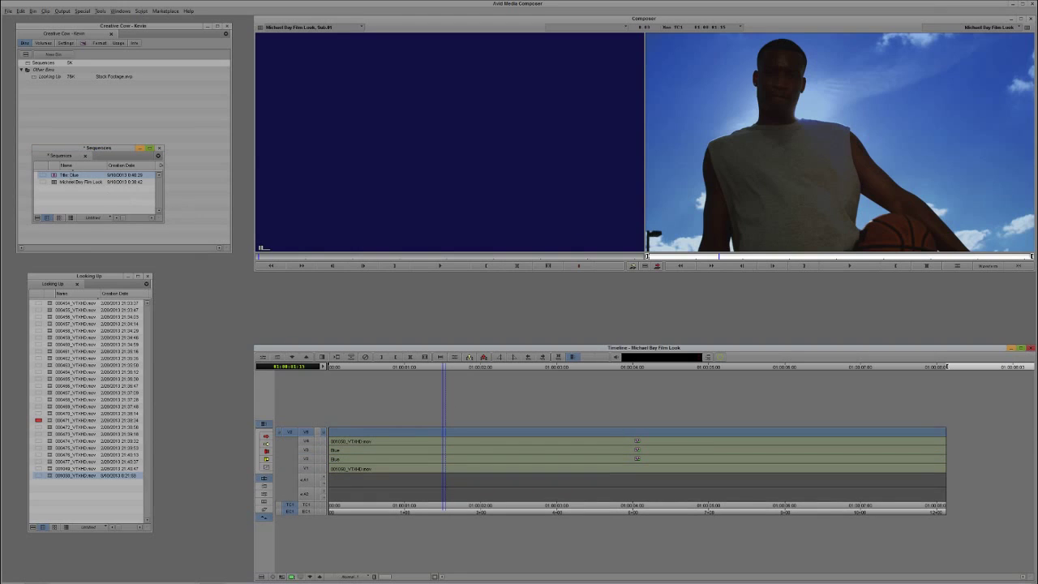
double_click(47, 175)
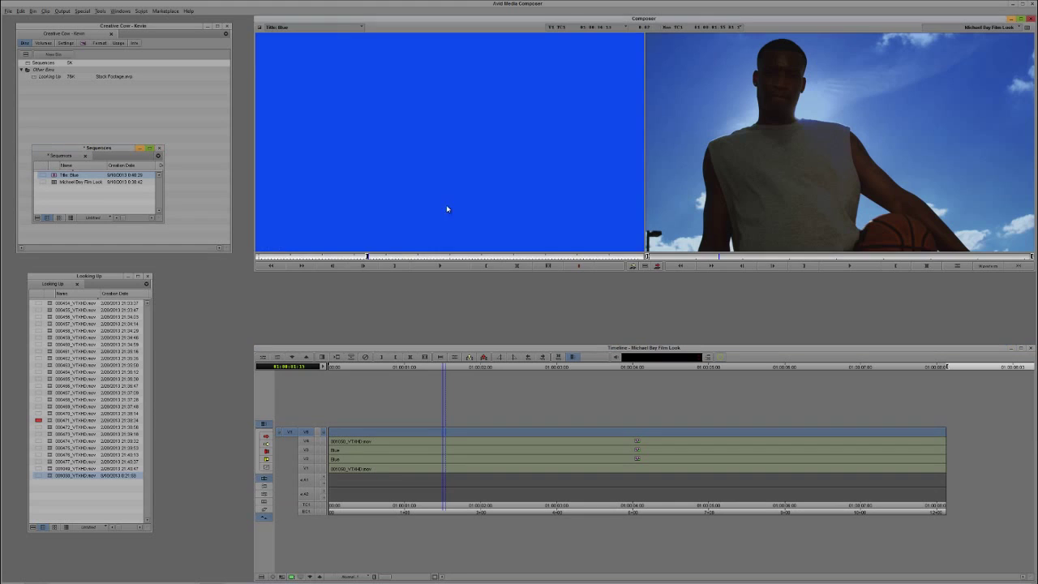
key(b)
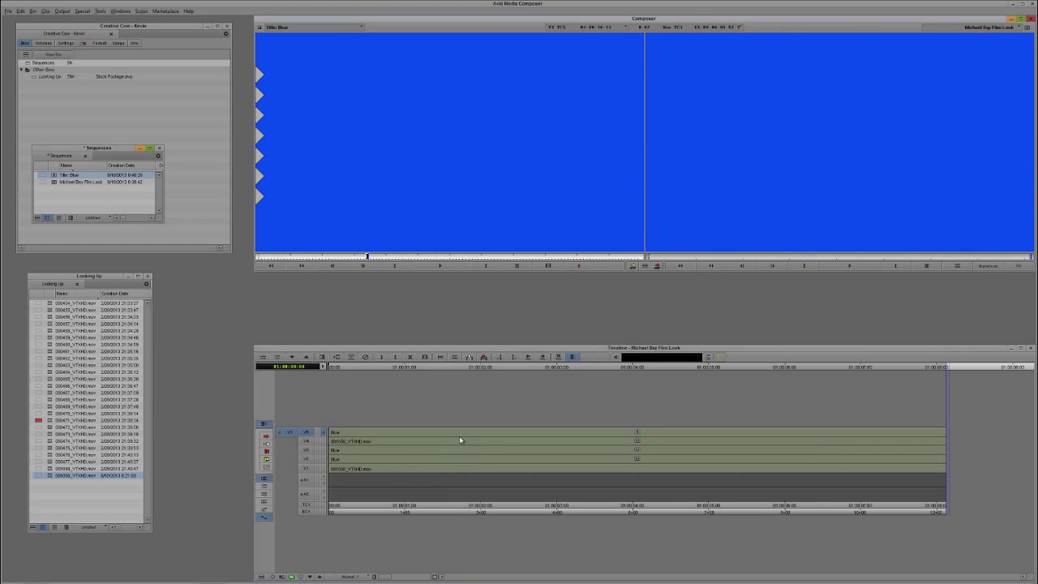
Step: Edit the title on V5 without promoting it to Marquee, change its background to red and save it
right_click(456, 431)
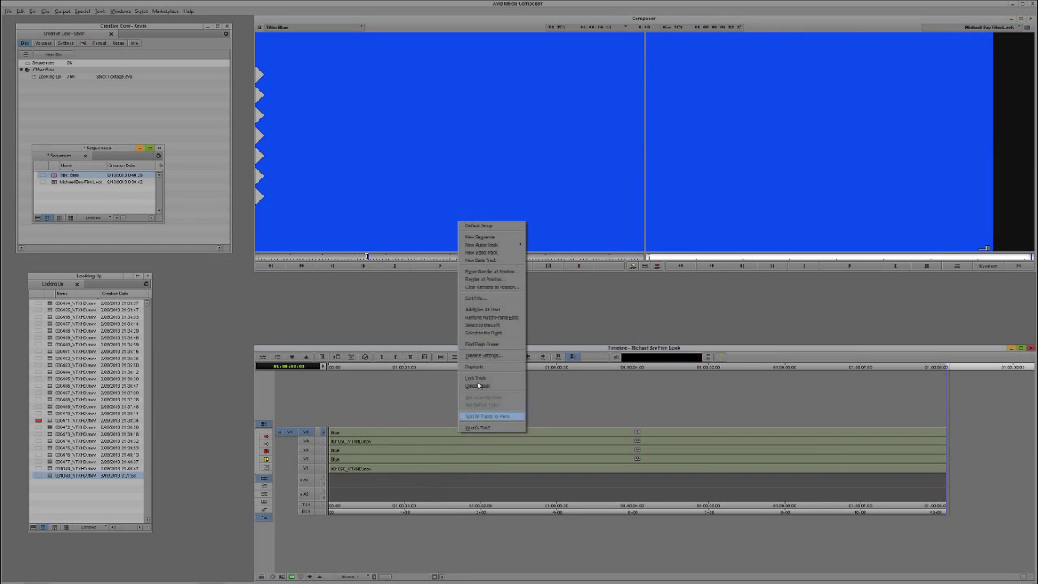
click(487, 297)
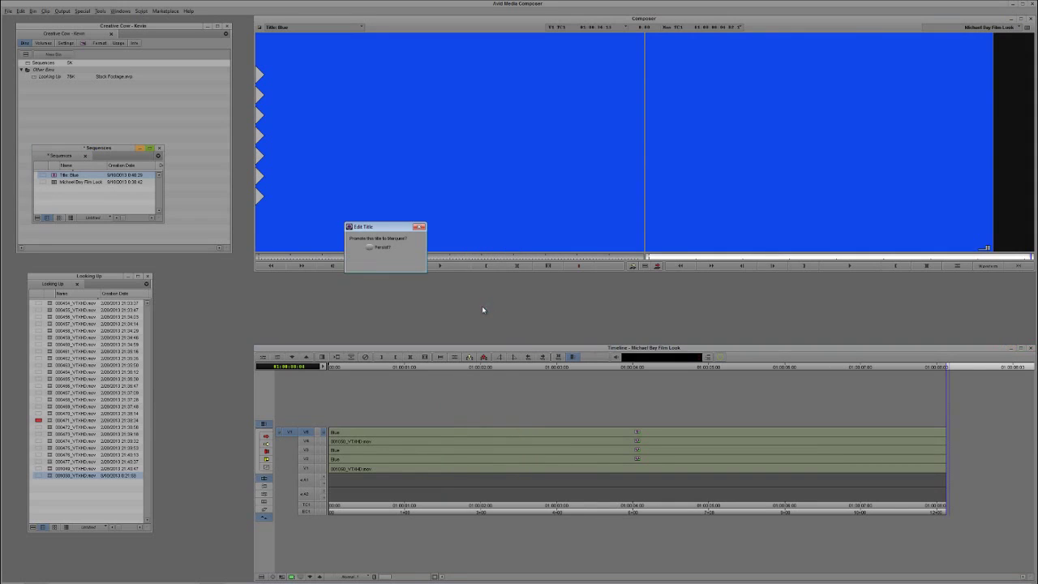
click(415, 263)
drag(209, 311, 303, 243)
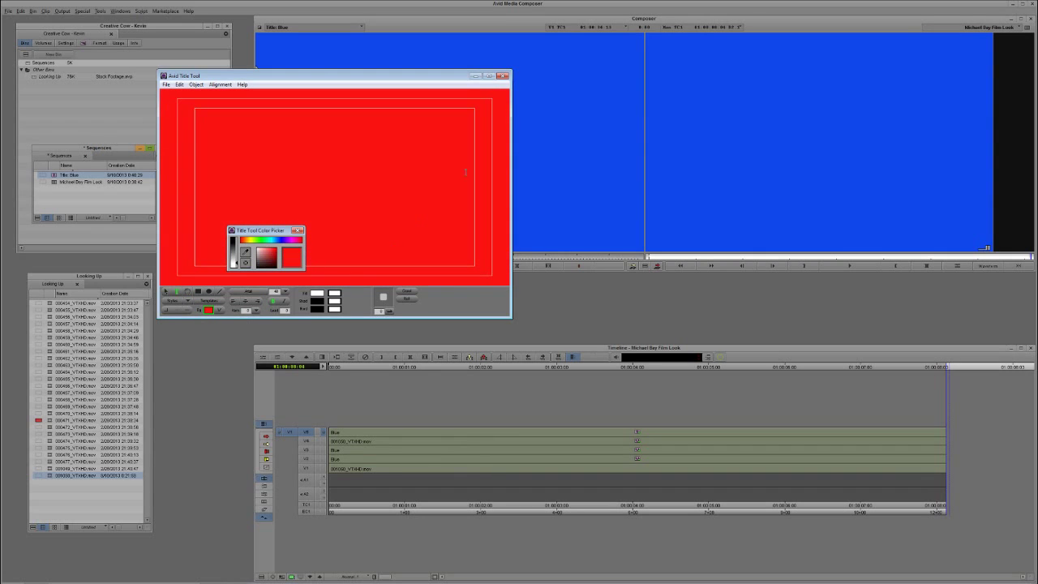
click(503, 77)
click(297, 210)
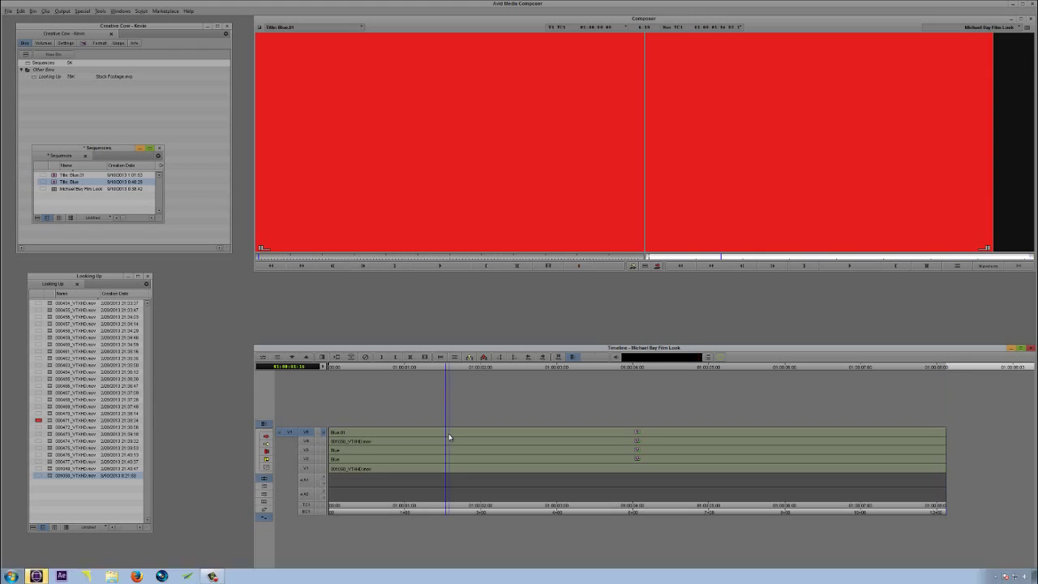
Step: Park the playhead partway through the sequence and switch monitoring between V3 and V2 to compare the blue tint layers
click(445, 436)
click(325, 451)
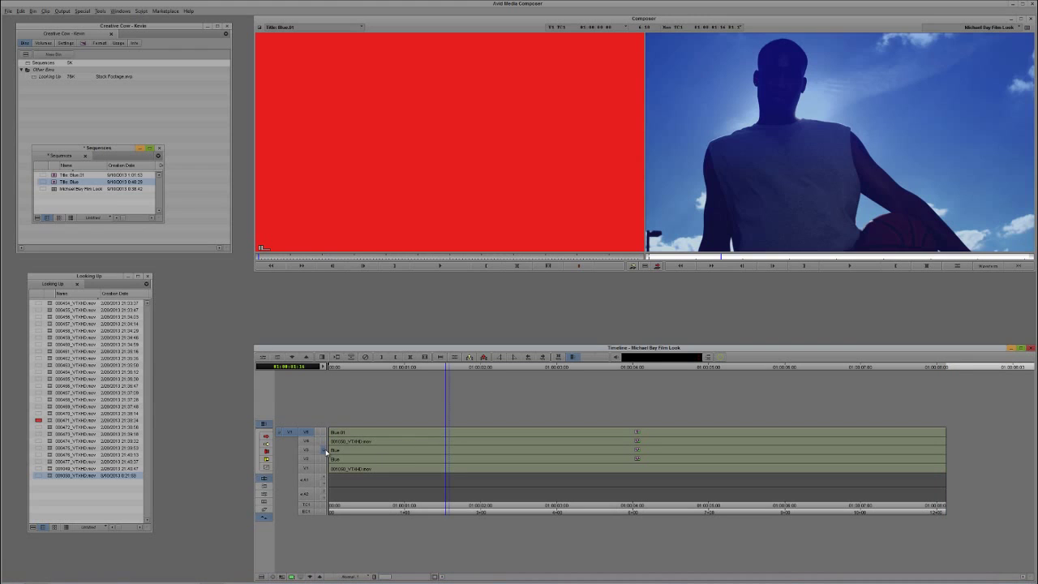
click(324, 459)
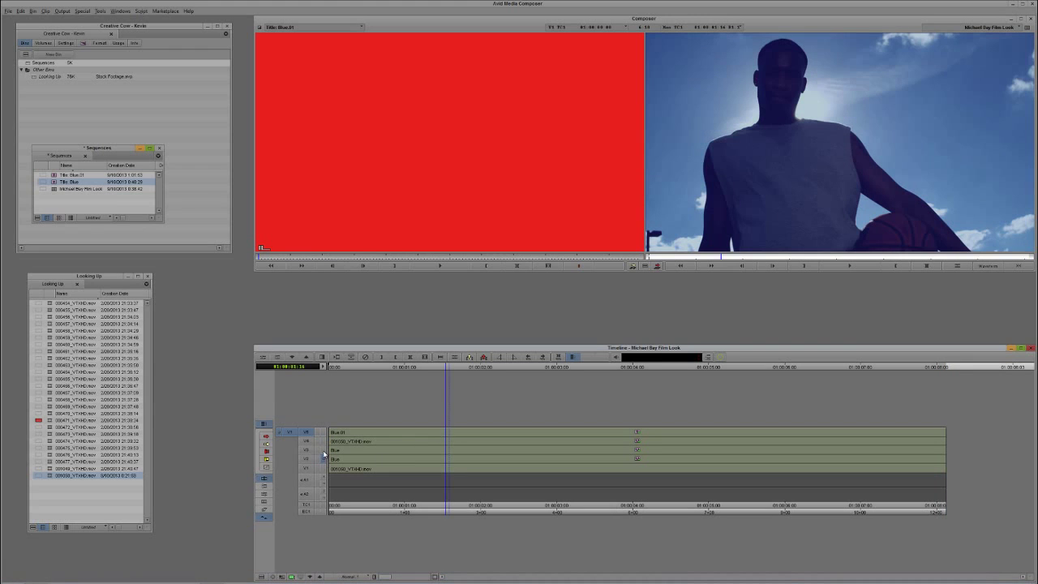
click(324, 451)
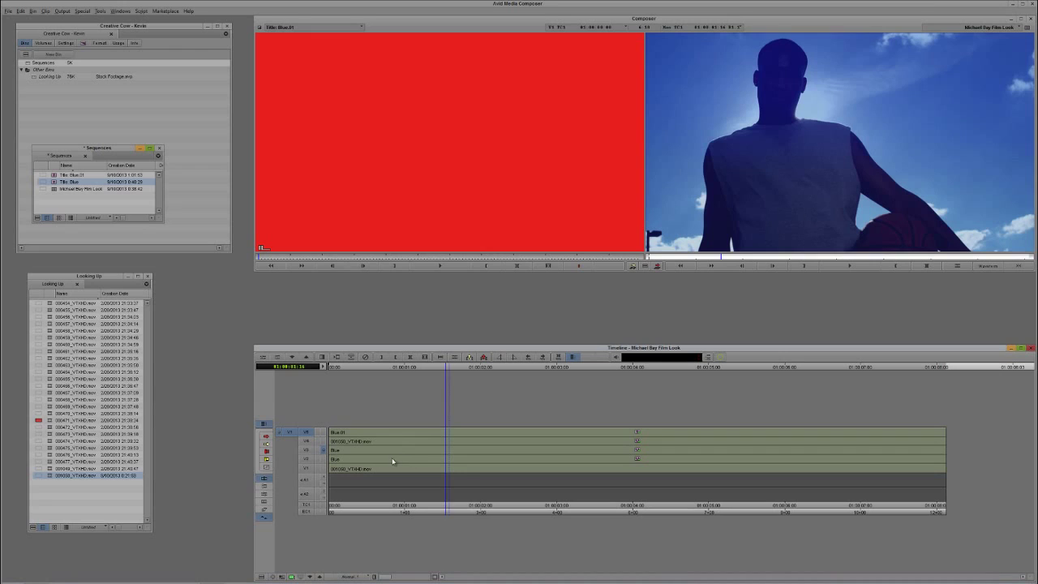
Step: Copy the BCC Composite effect from the Blue title on V3 onto the red Blue.01 title on V5
key(ctrl+8)
click(443, 452)
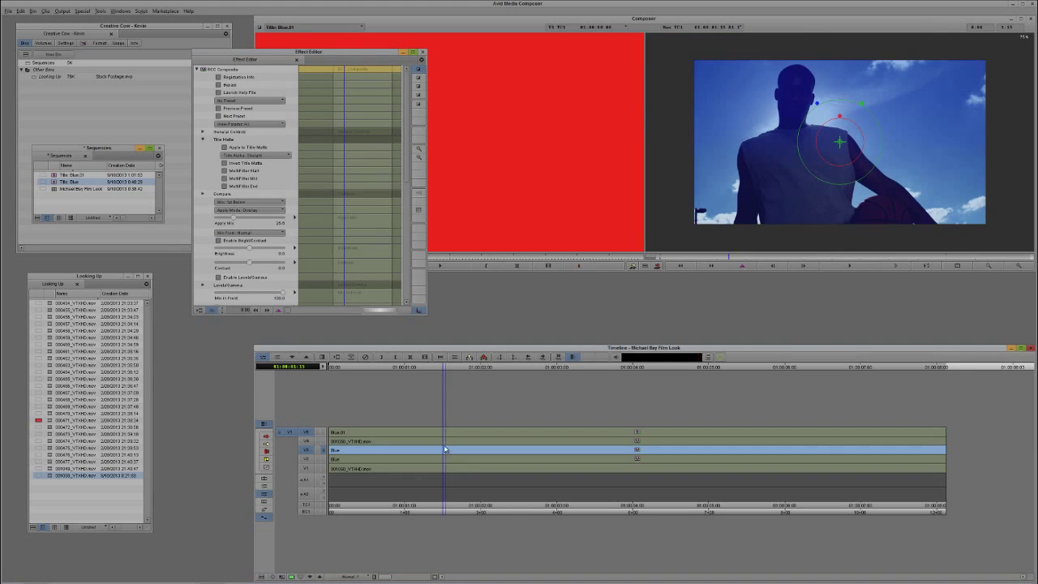
click(207, 73)
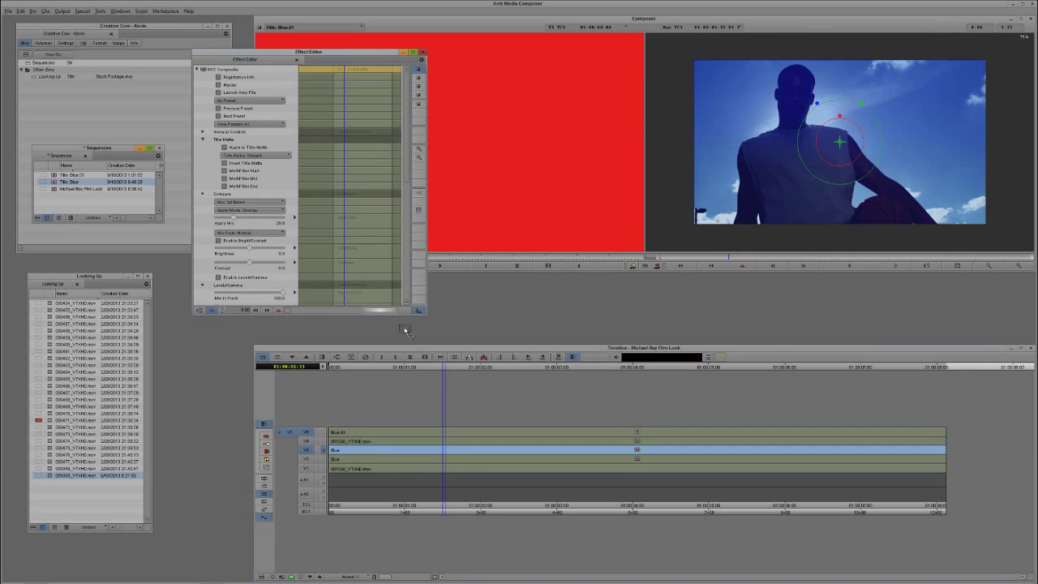
click(440, 432)
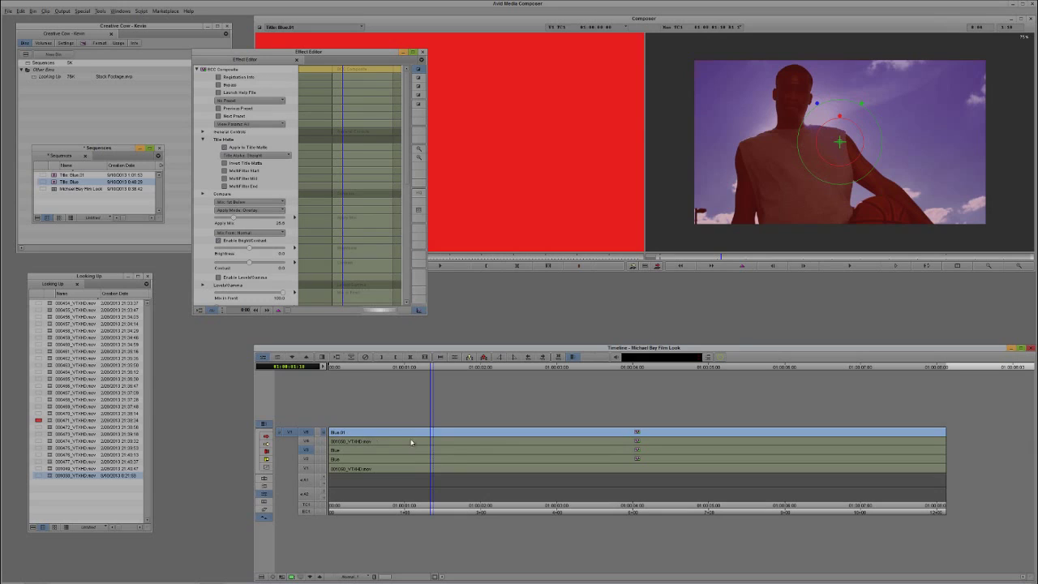
Step: Save the AniMatte nested in the V3 Blue title to the Sequences bin and apply it to the graphic fill nested in Blue.01 on V5
double_click(435, 458)
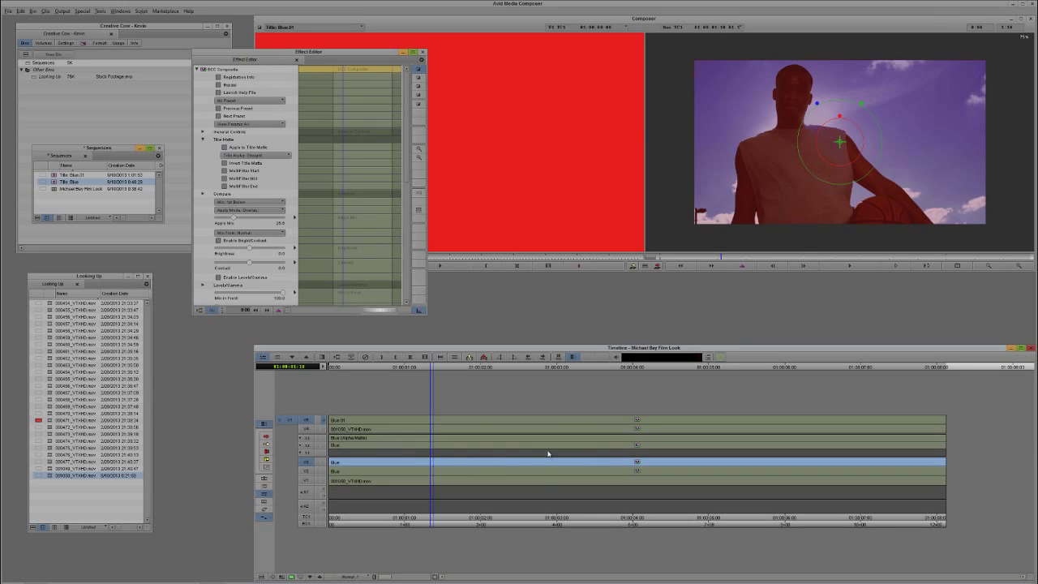
click(432, 445)
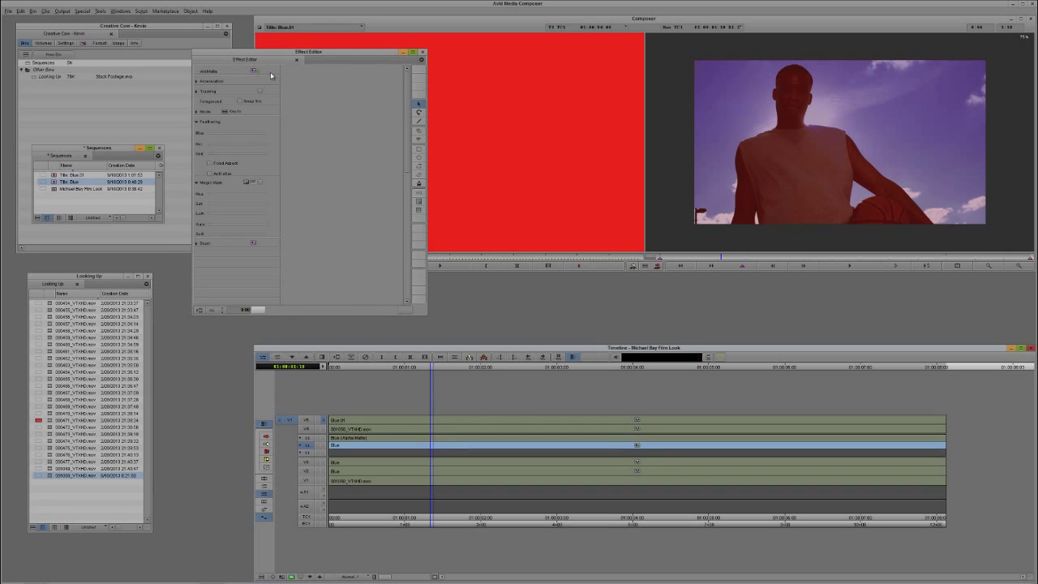
drag(252, 71, 85, 194)
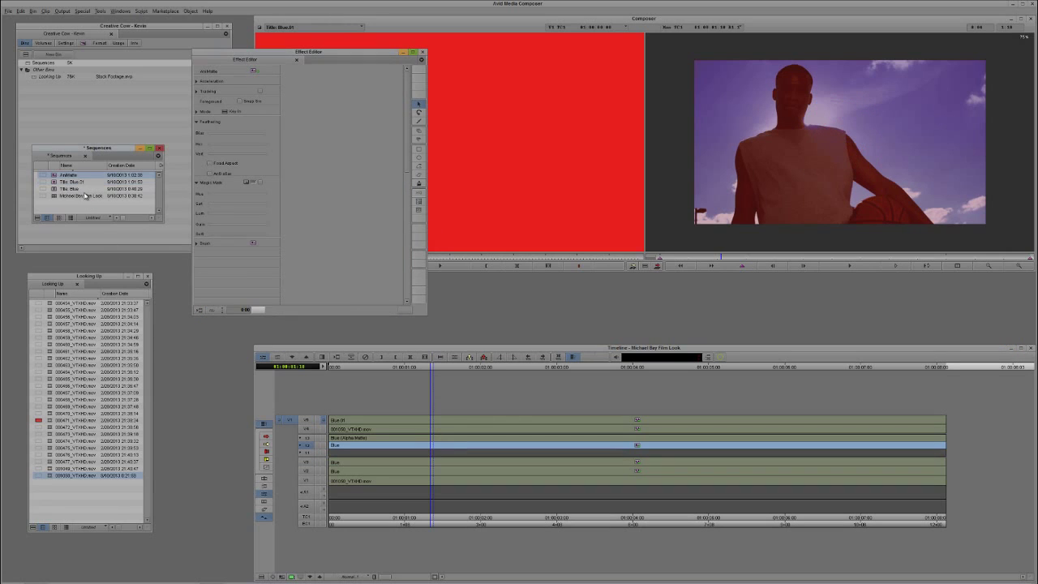
double_click(432, 421)
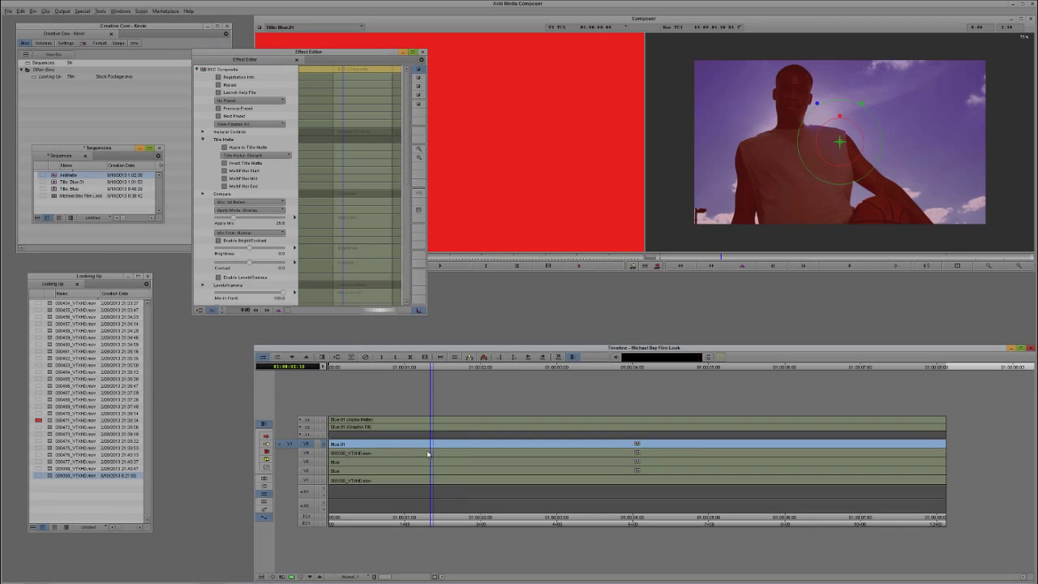
drag(52, 174, 425, 425)
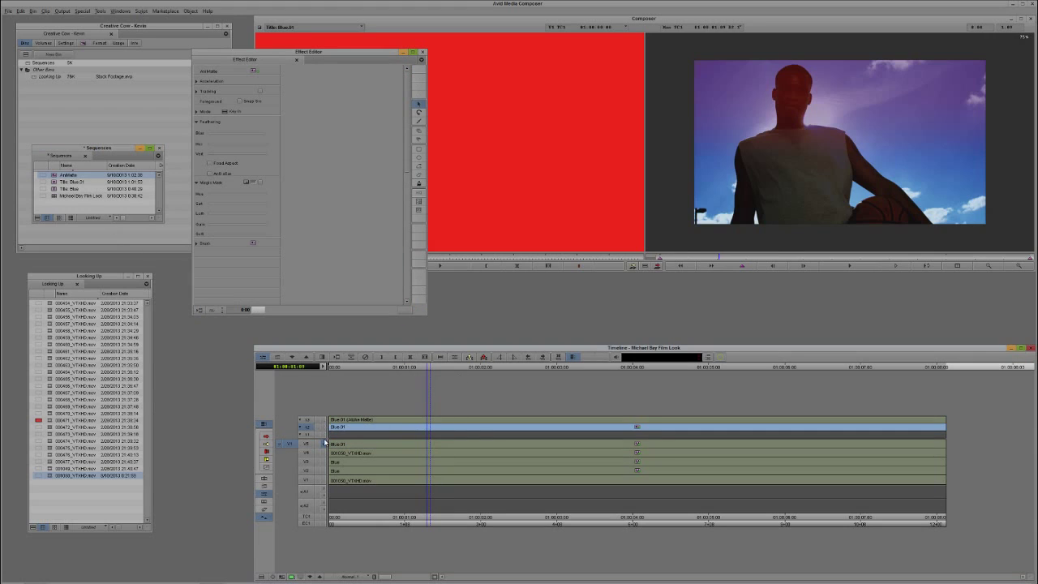
Step: Collapse the nest, load the V5 red gradient title as source, patch it to V3 and overwrite the Blue title there
click(428, 445)
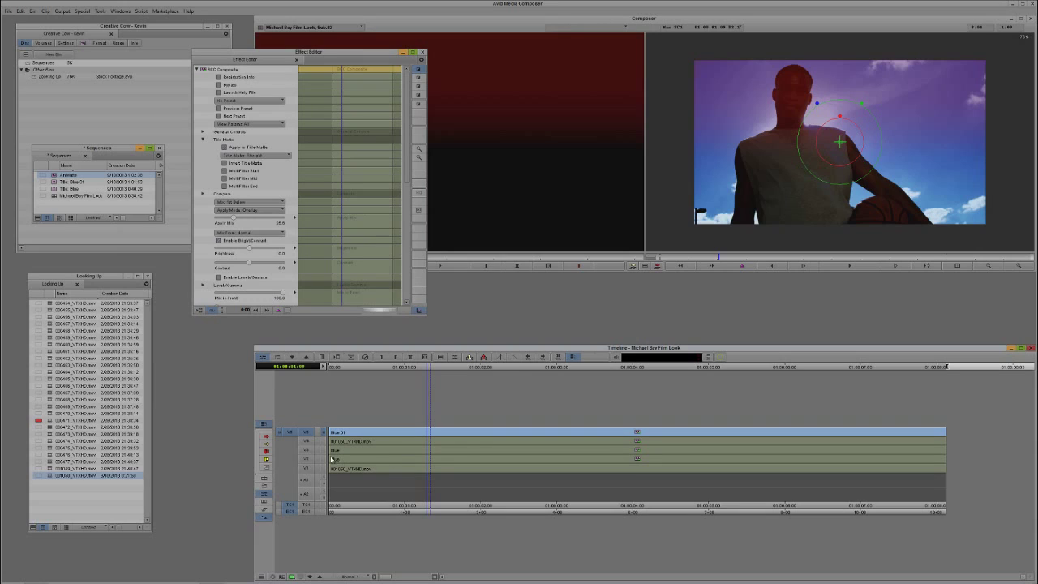
click(383, 451)
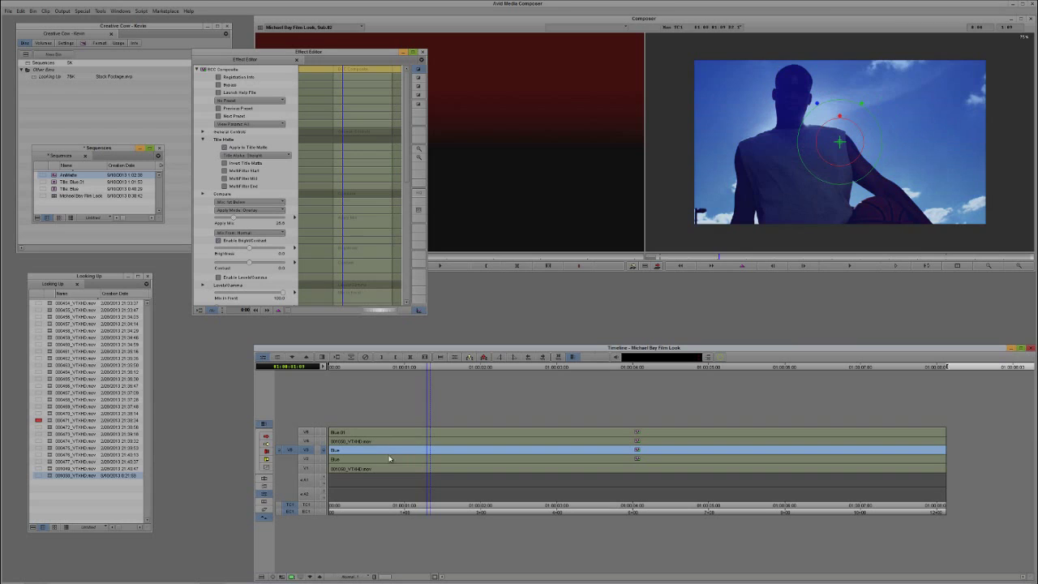
key(ctrl+8)
click(419, 455)
click(394, 451)
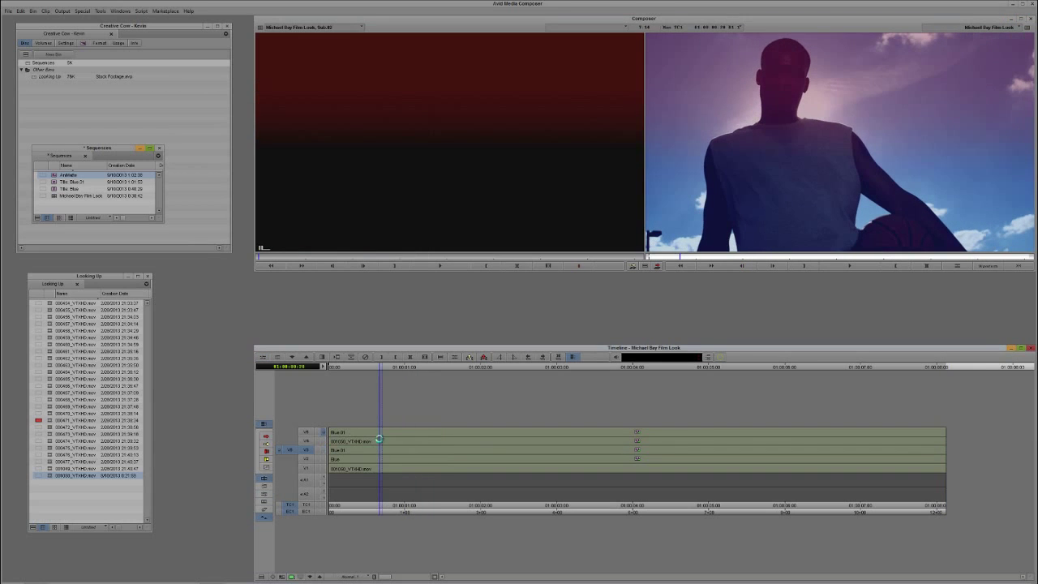
Step: Return to the sequence start, clear the Blue.01 title from V5 and play the sequence to check the composite
drag(368, 443, 316, 445)
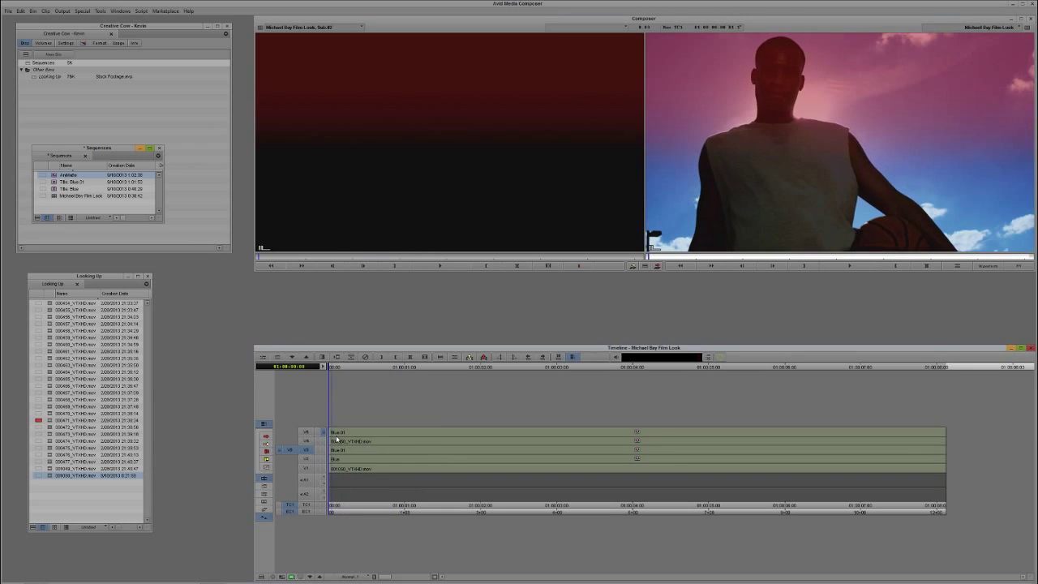
click(337, 438)
click(307, 431)
click(307, 449)
key(ctrl+z)
key(space)
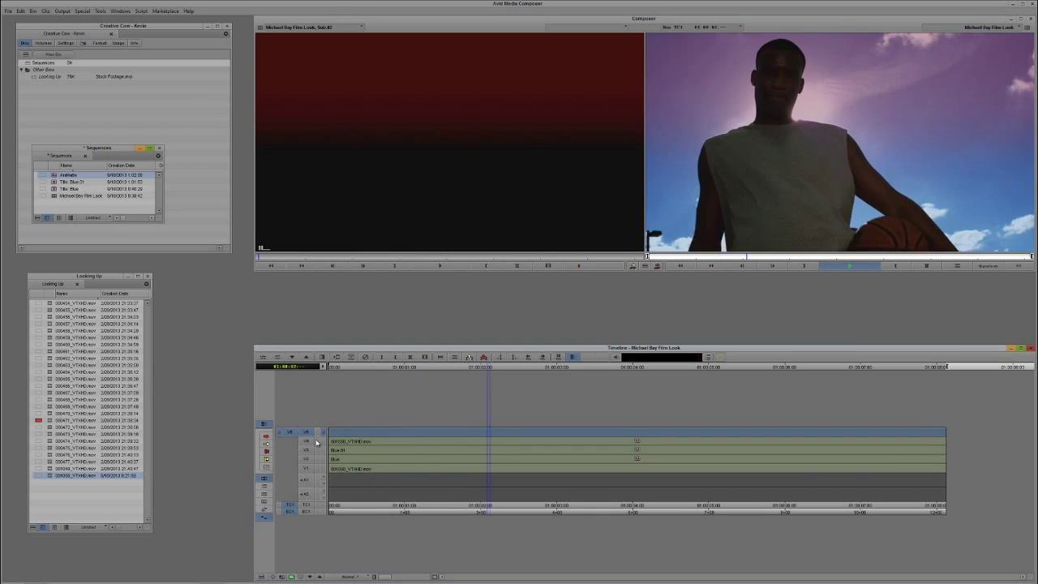
key(space)
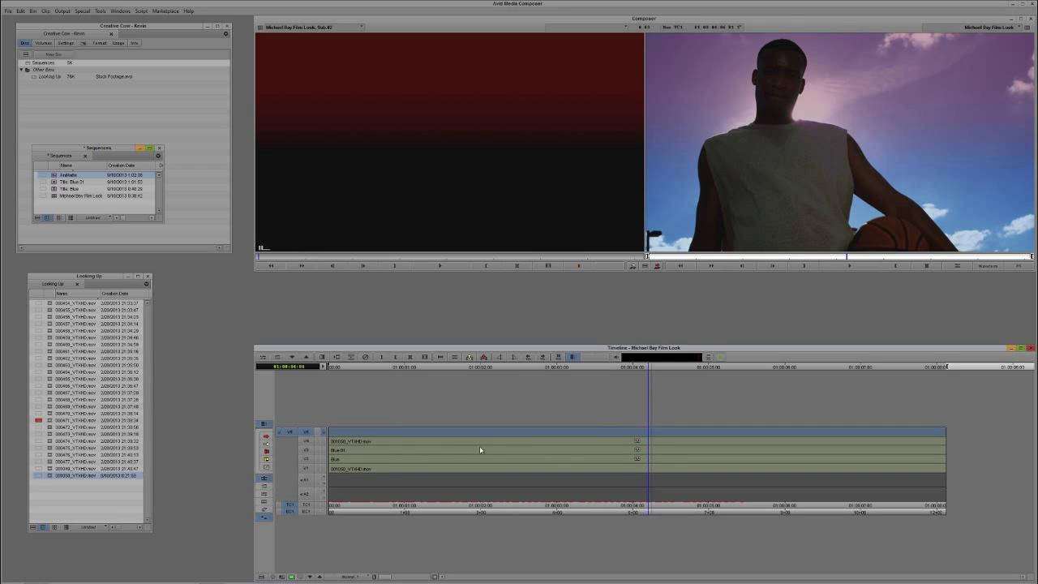
Step: Return to the sequence start, make V4 the active track and render the effects
drag(581, 450, 310, 444)
click(308, 441)
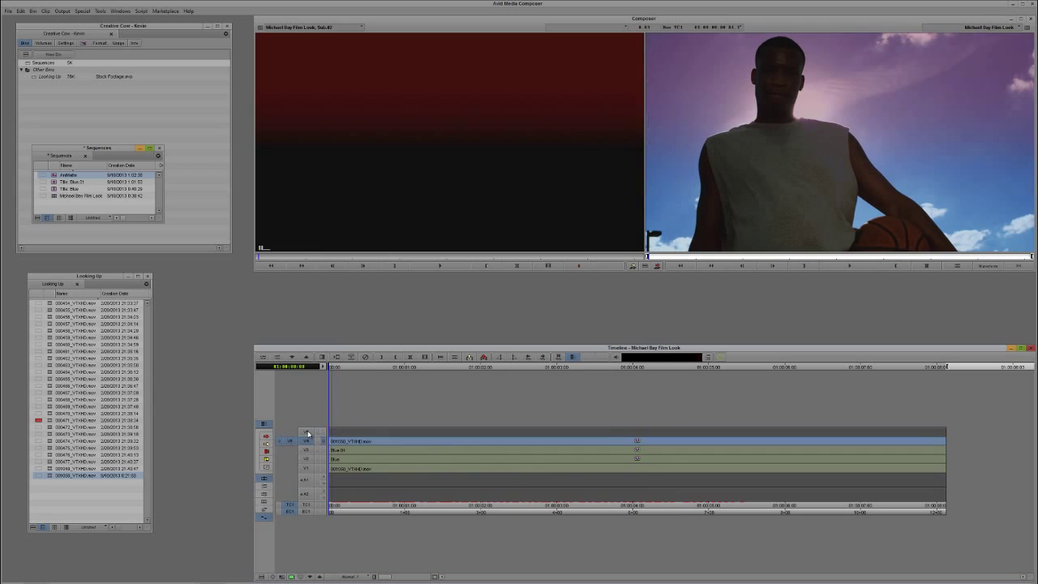
key(ctrl+r)
click(530, 306)
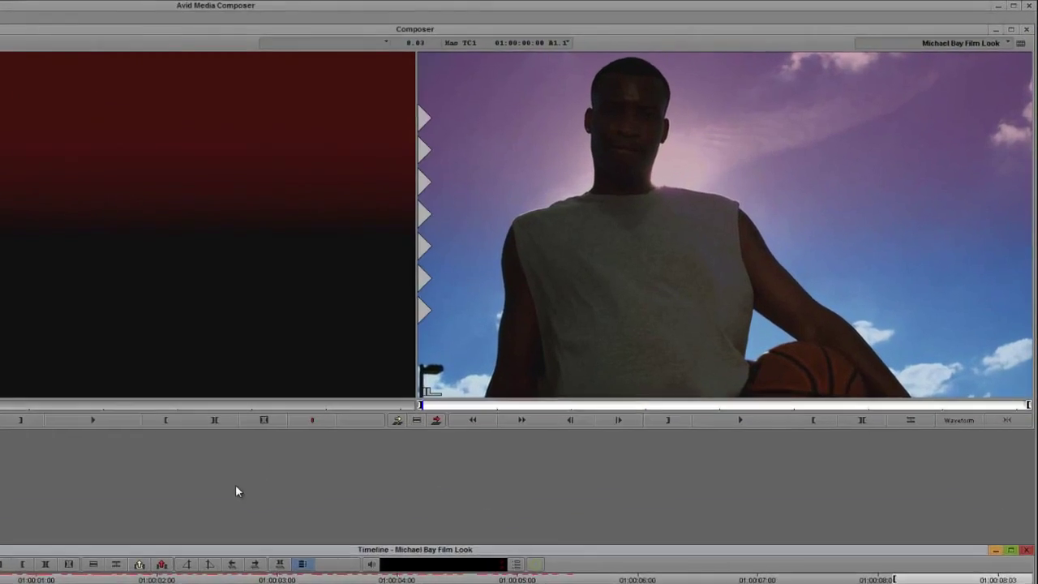
Step: Play the finished Michael Bay Film Look sequence through and replay it from the start
key(space)
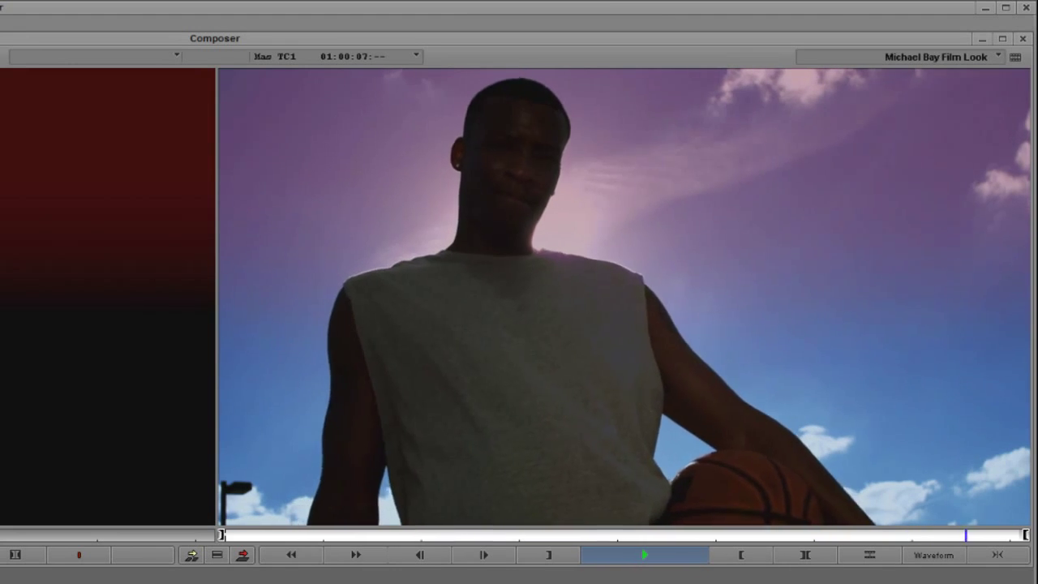
key(Right)
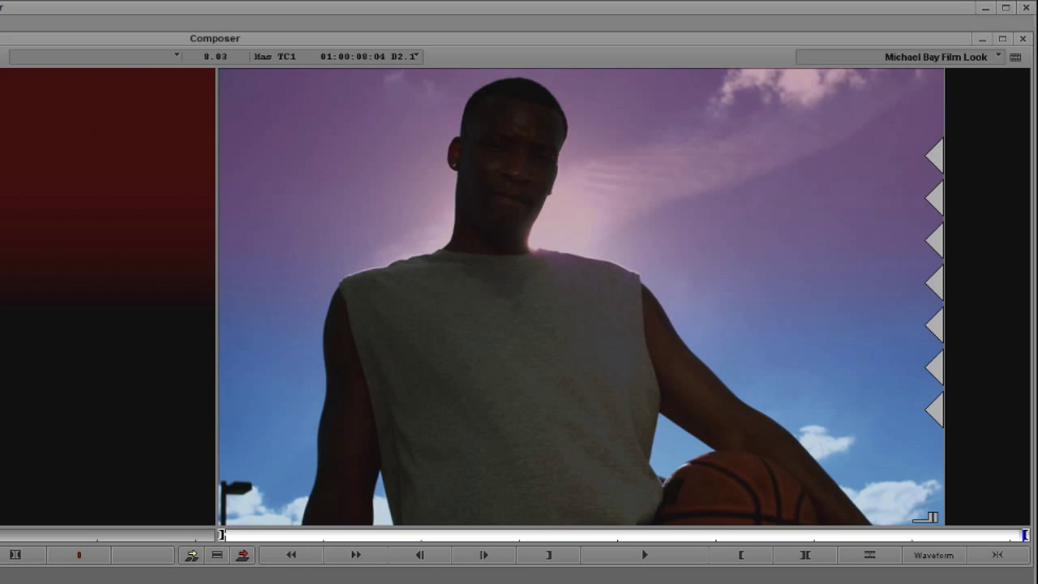
key(space)
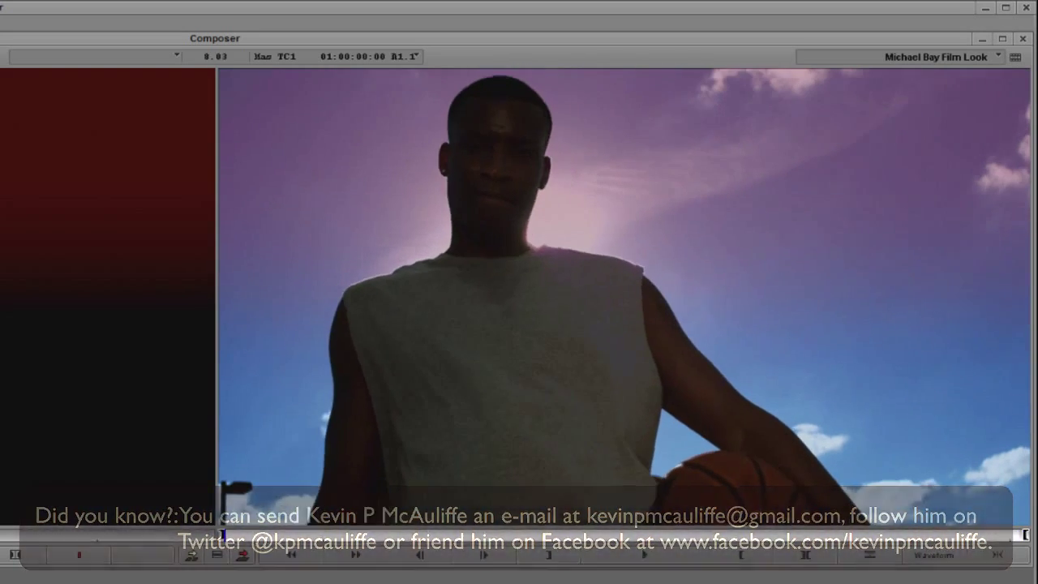
key(space)
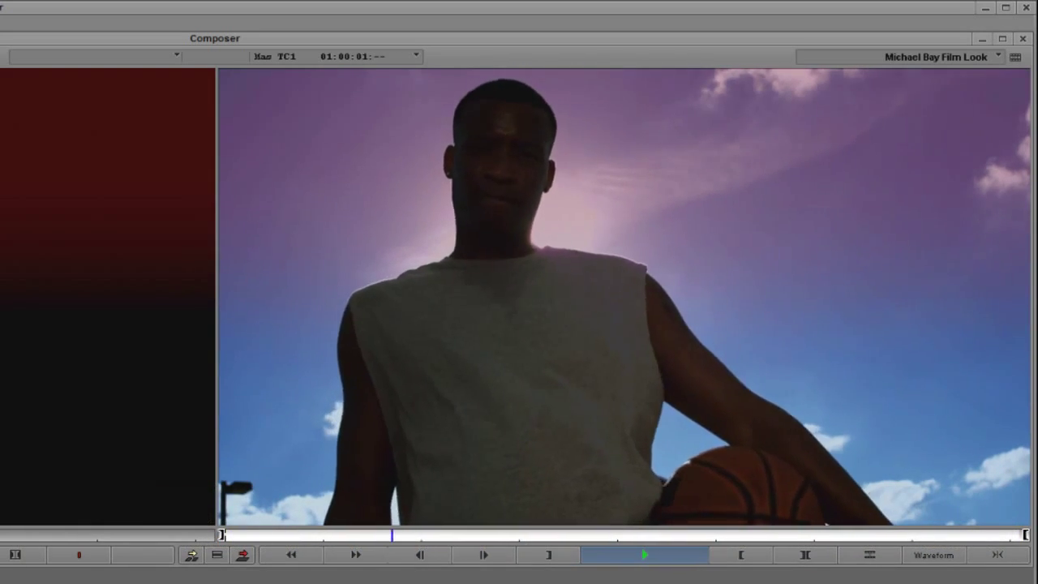